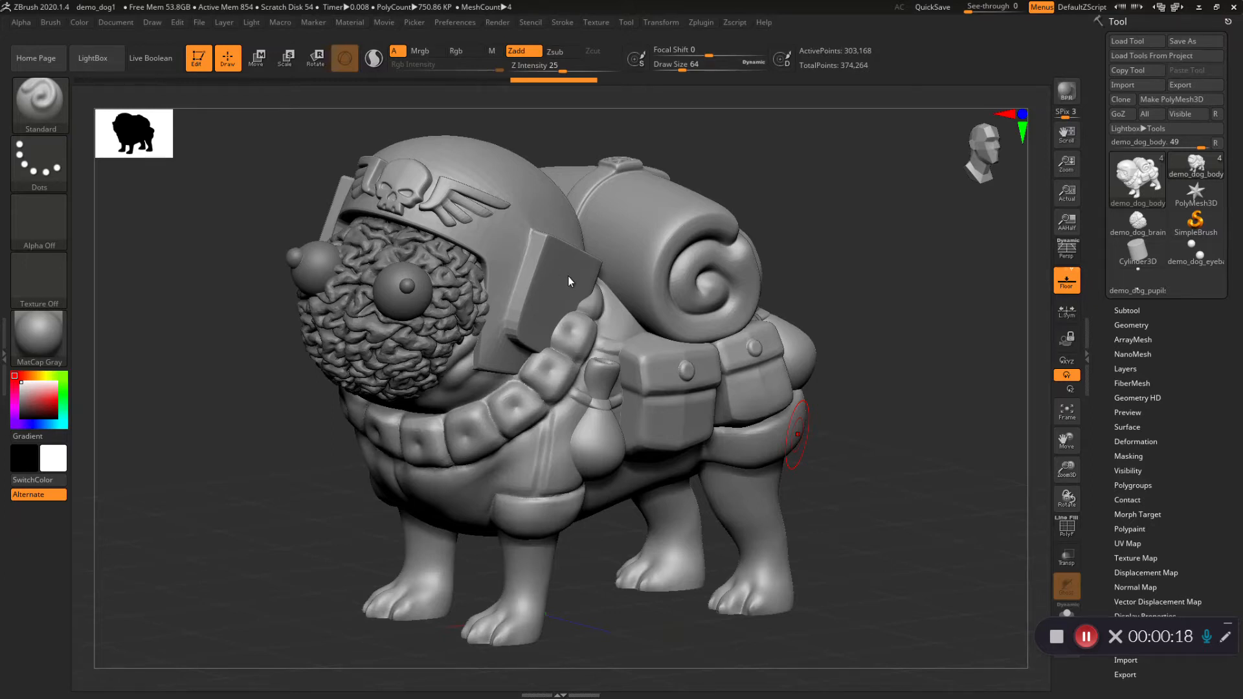
Step: Expand the Decimation Master plugin settings and dock the Zplugin palette in the side tray
{"action": "left_click", "coordinate": [700, 24]}
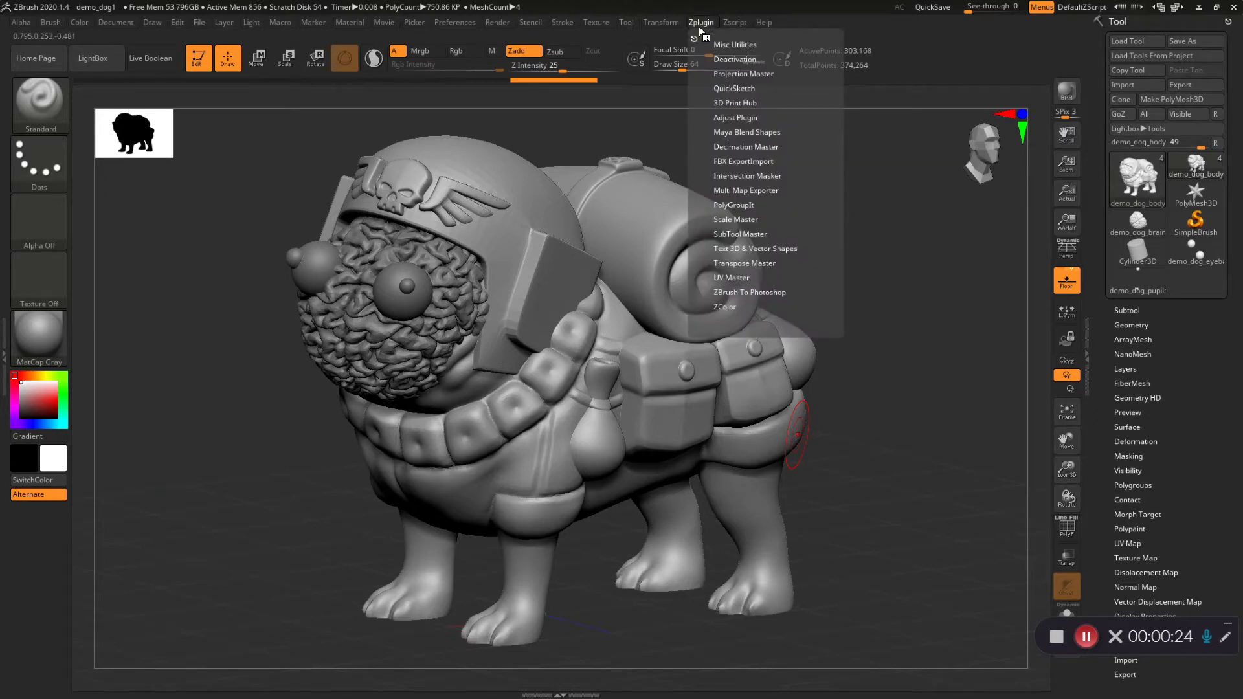
{"action": "left_click", "coordinate": [729, 148]}
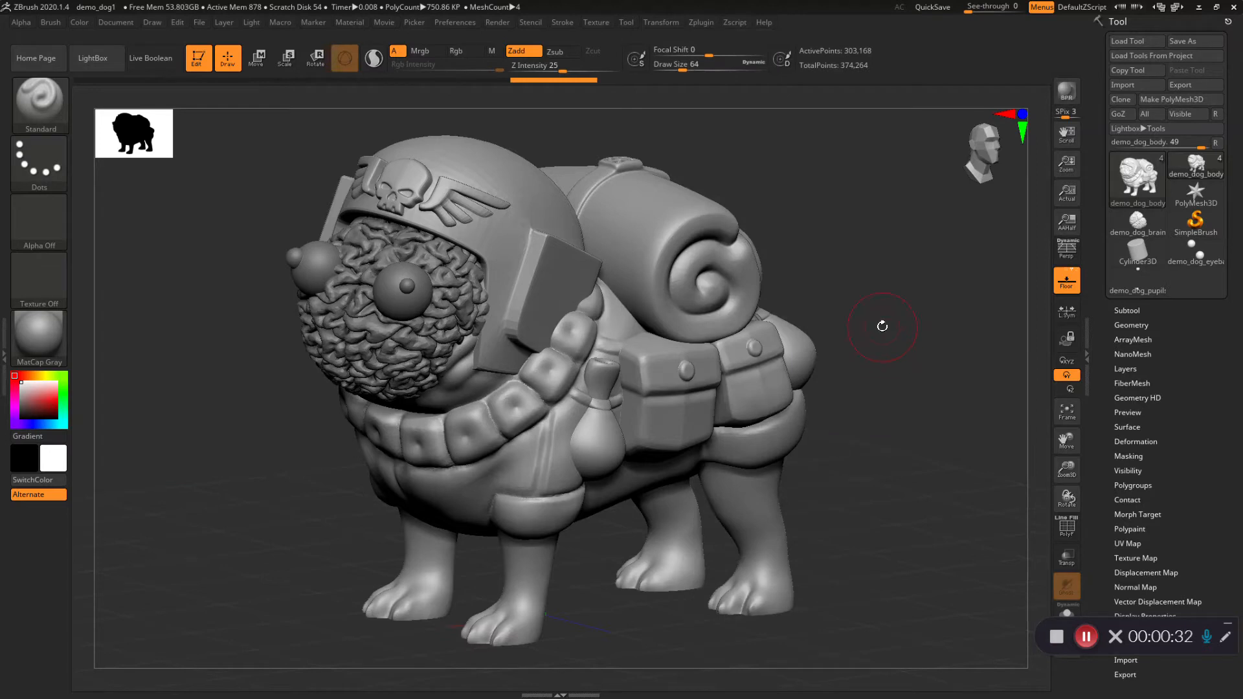
{"action": "left_click", "coordinate": [702, 23]}
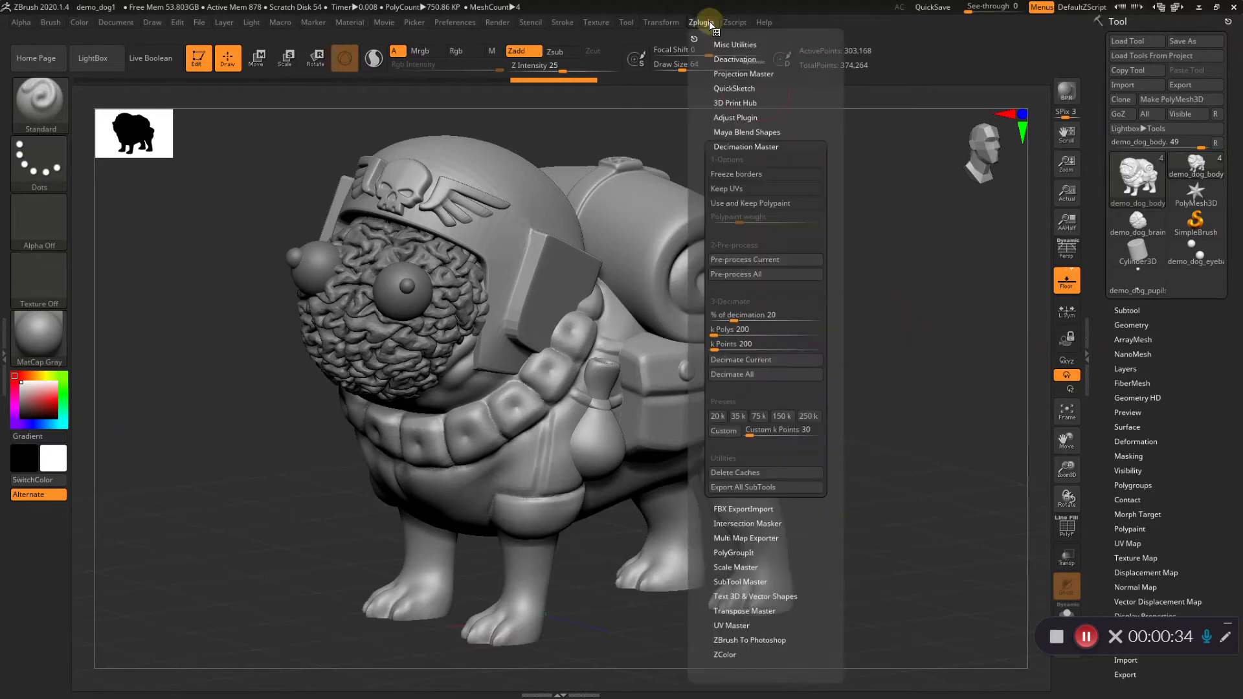
{"action": "left_click_drag", "start_coordinate": [695, 39], "coordinate": [1132, 52]}
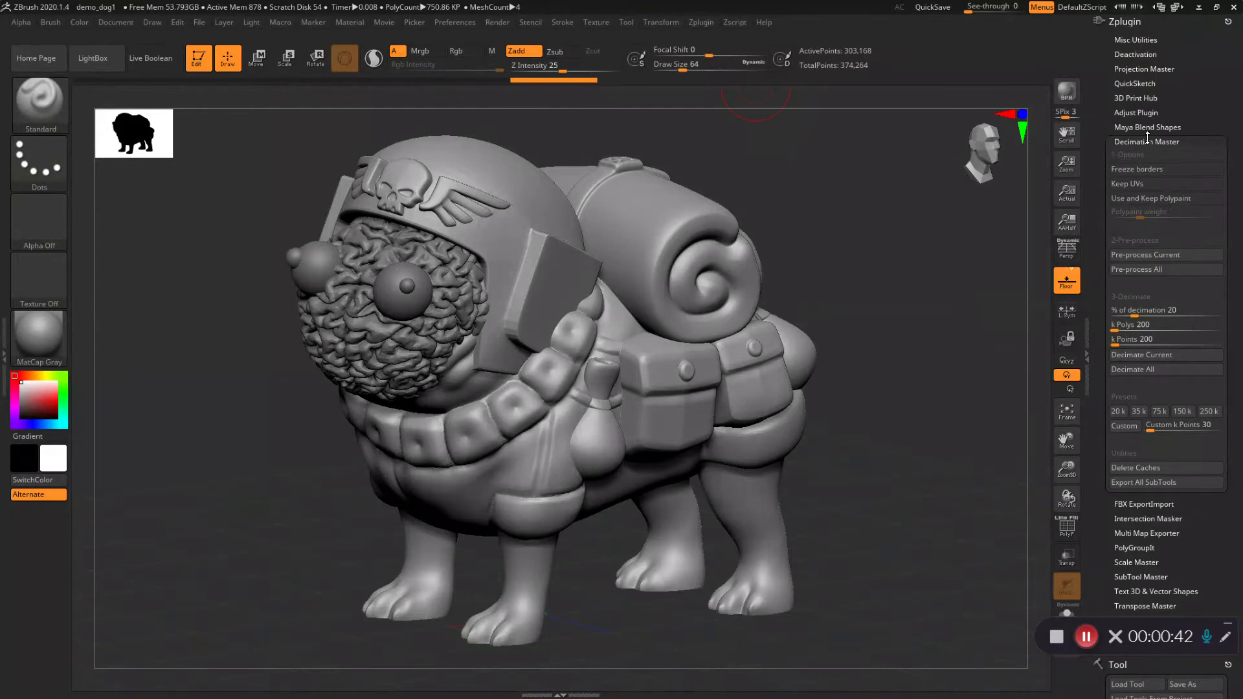
Step: Make the demo_dog_brain1 subtool active on the model and expand the tool's Subtool list
{"action": "left_click_drag", "start_coordinate": [875, 291], "coordinate": [871, 294]}
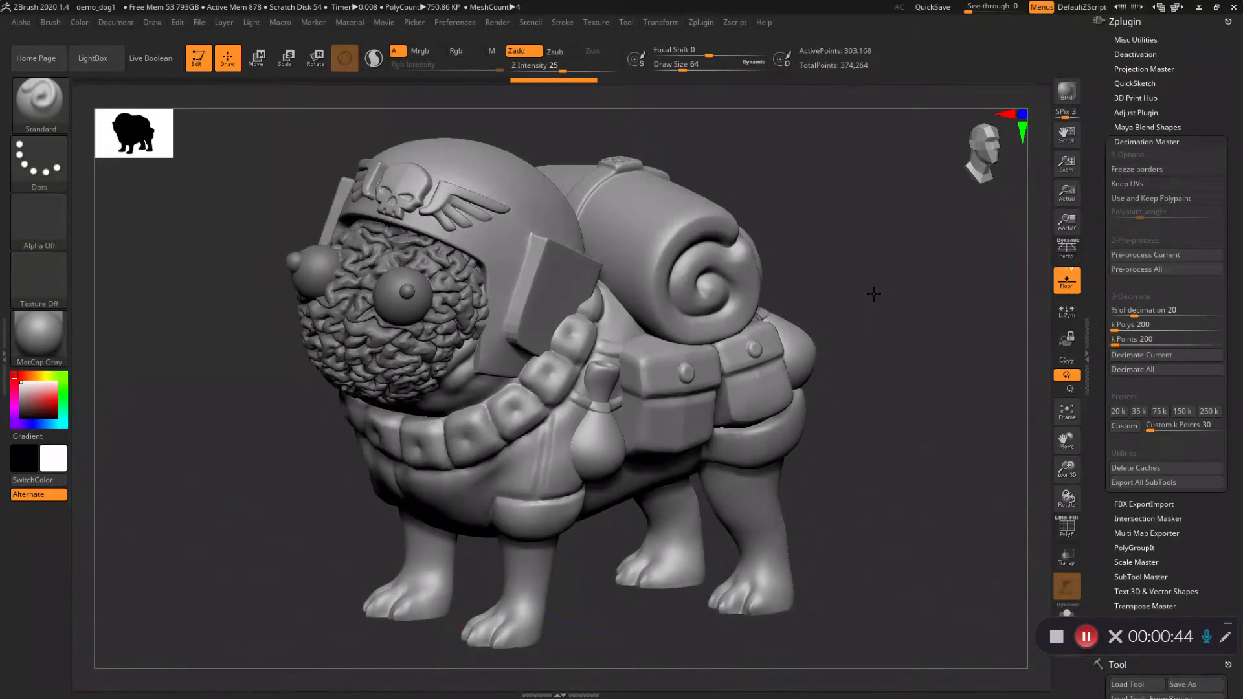
{"action": "right_click_drag", "start_coordinate": [598, 295], "coordinate": [599, 296], "text": "ctrl"}
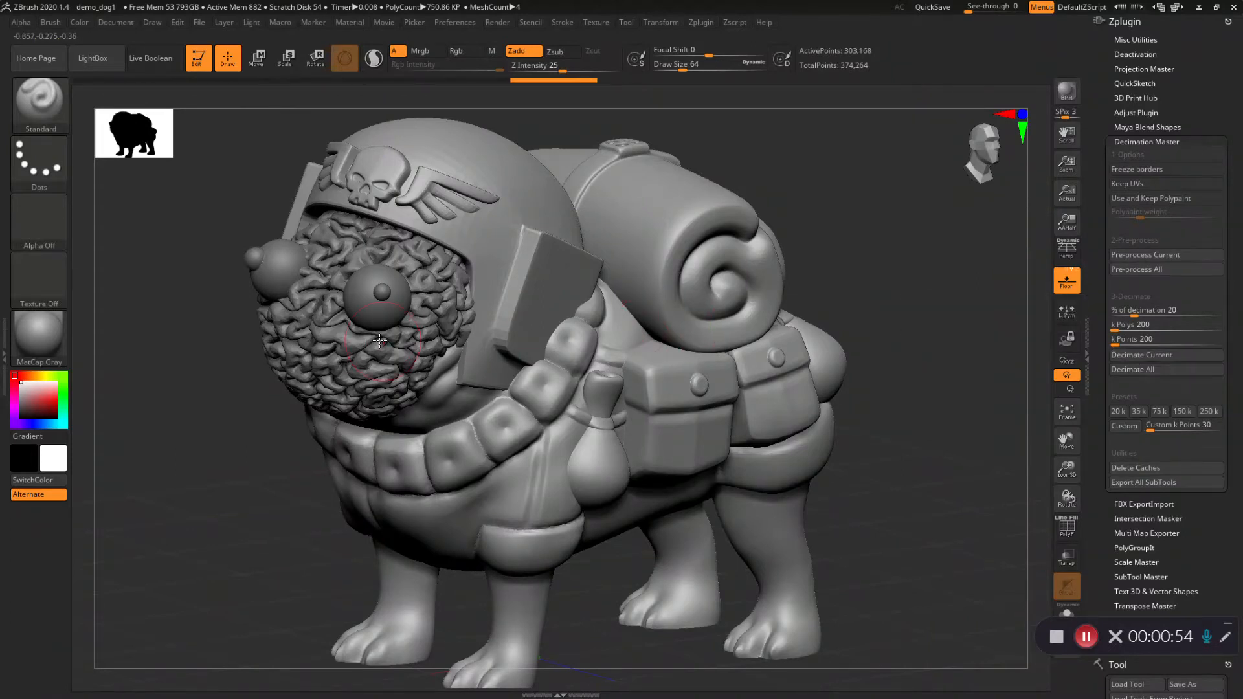
{"action": "left_click", "coordinate": [315, 356], "text": "alt"}
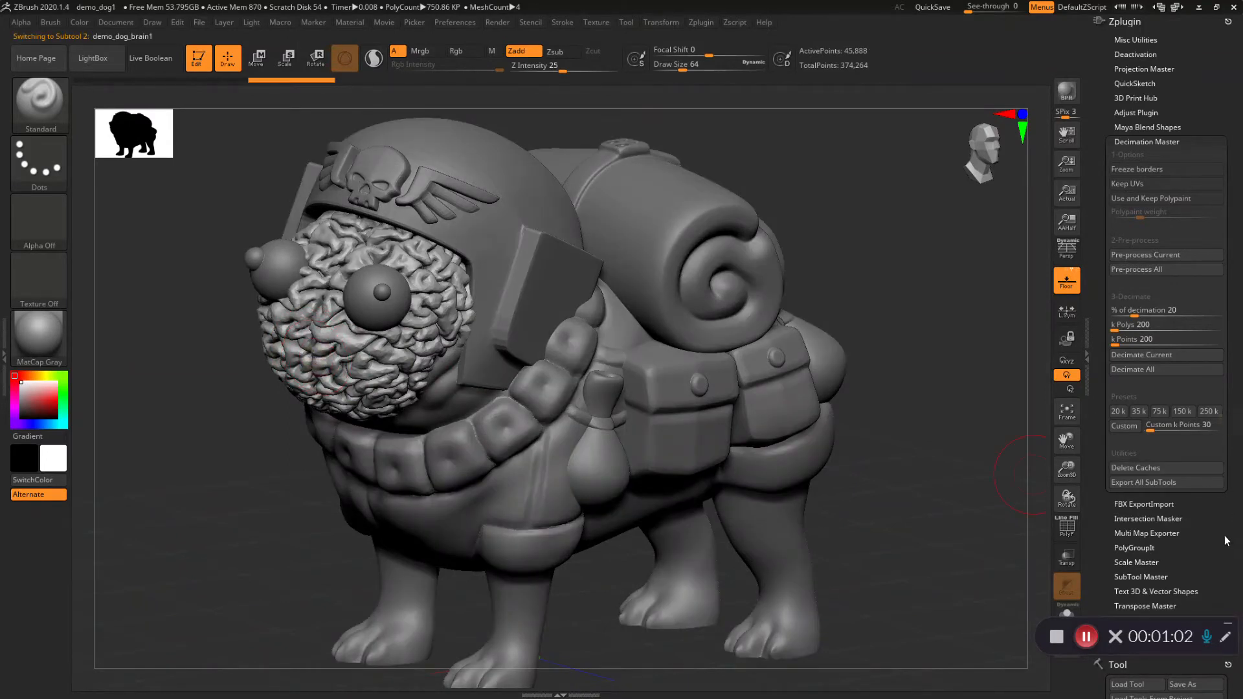
{"action": "scroll", "coordinate": [1218, 467], "scroll_direction": "down", "scroll_amount": 6}
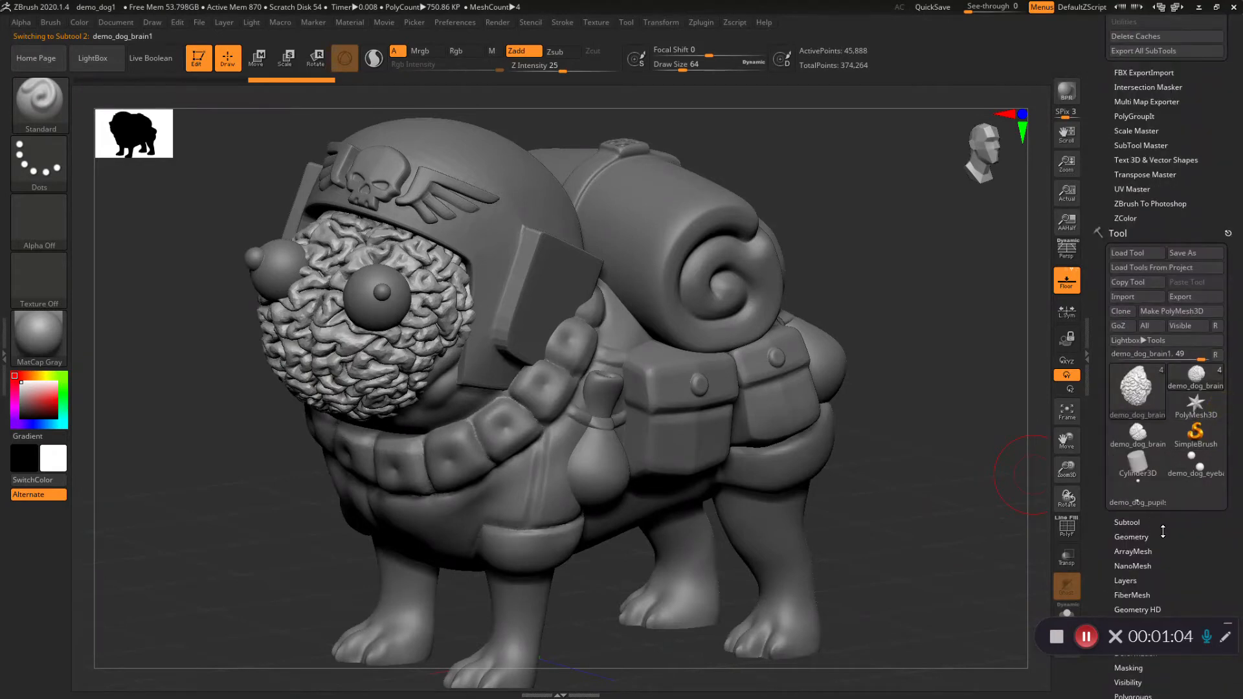
{"action": "left_click", "coordinate": [1127, 522]}
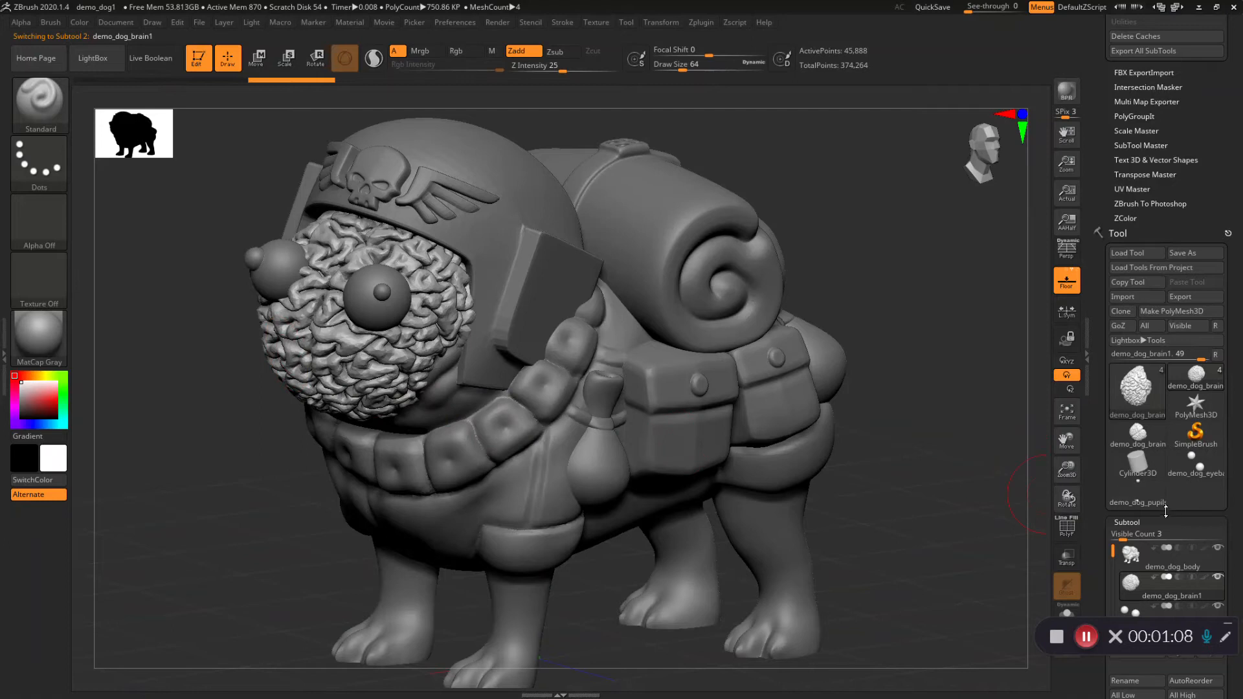
{"action": "scroll", "coordinate": [1235, 373], "scroll_direction": "down", "scroll_amount": 3}
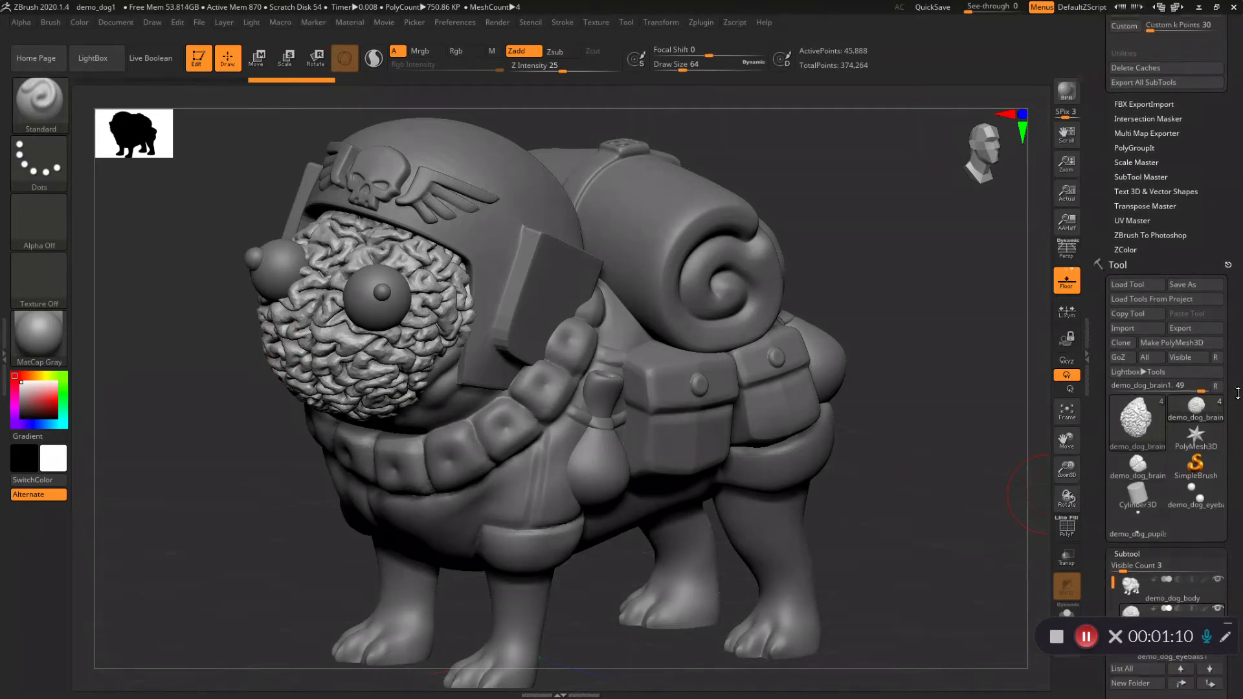
{"action": "scroll", "coordinate": [1237, 334], "scroll_direction": "down", "scroll_amount": 3}
{"action": "scroll", "coordinate": [1236, 334], "scroll_direction": "down", "scroll_amount": 5}
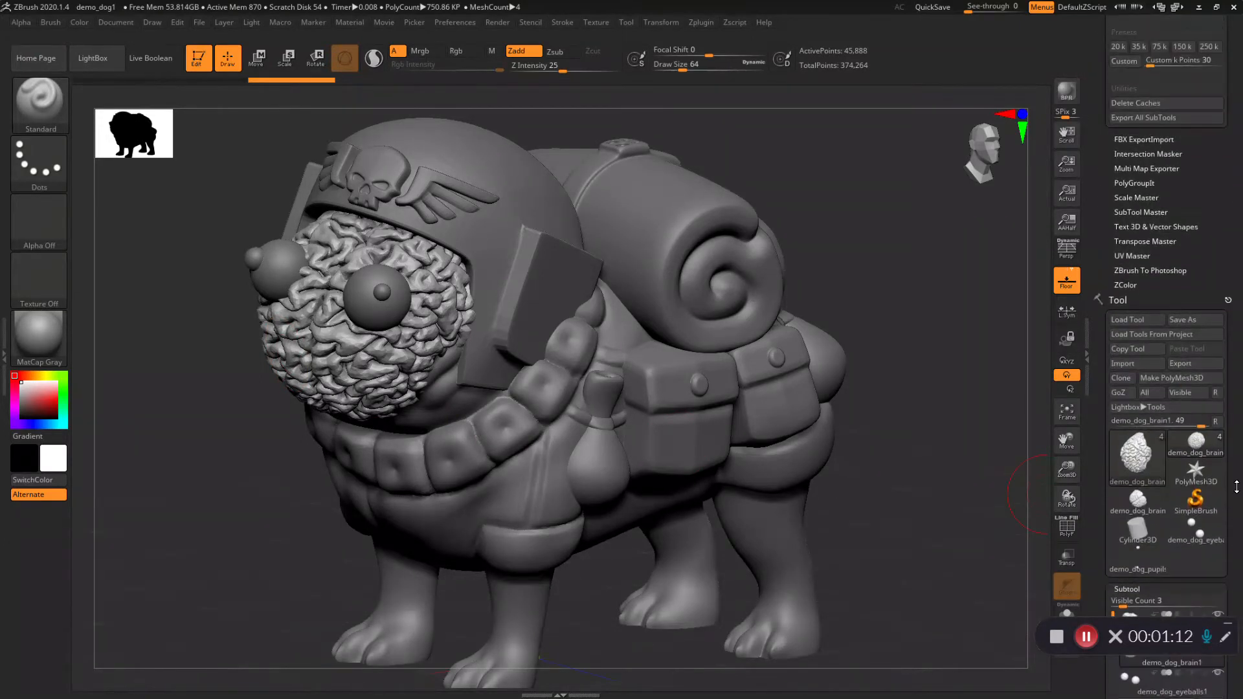
{"action": "scroll", "coordinate": [1237, 283], "scroll_direction": "down", "scroll_amount": 10}
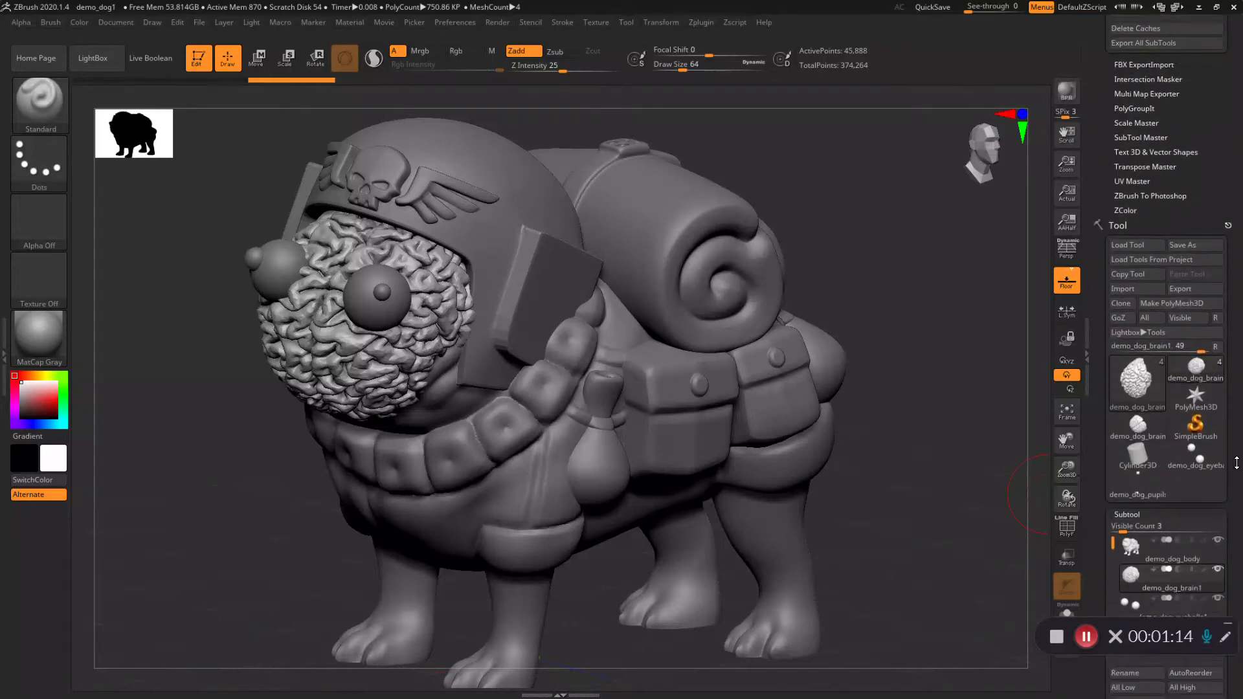
Step: Pre-process the brain subtool in Decimation Master and decimate it to 10%
{"action": "mouse_move", "coordinate": [252, 357]}
{"action": "right_mouse_down", "text": "ctrl"}
{"action": "mouse_move", "coordinate": [252, 491]}
{"action": "mouse_move", "coordinate": [376, 565]}
{"action": "mouse_move", "coordinate": [452, 571]}
{"action": "right_mouse_up", "text": "ctrl"}
{"action": "left_click", "coordinate": [1139, 253]}
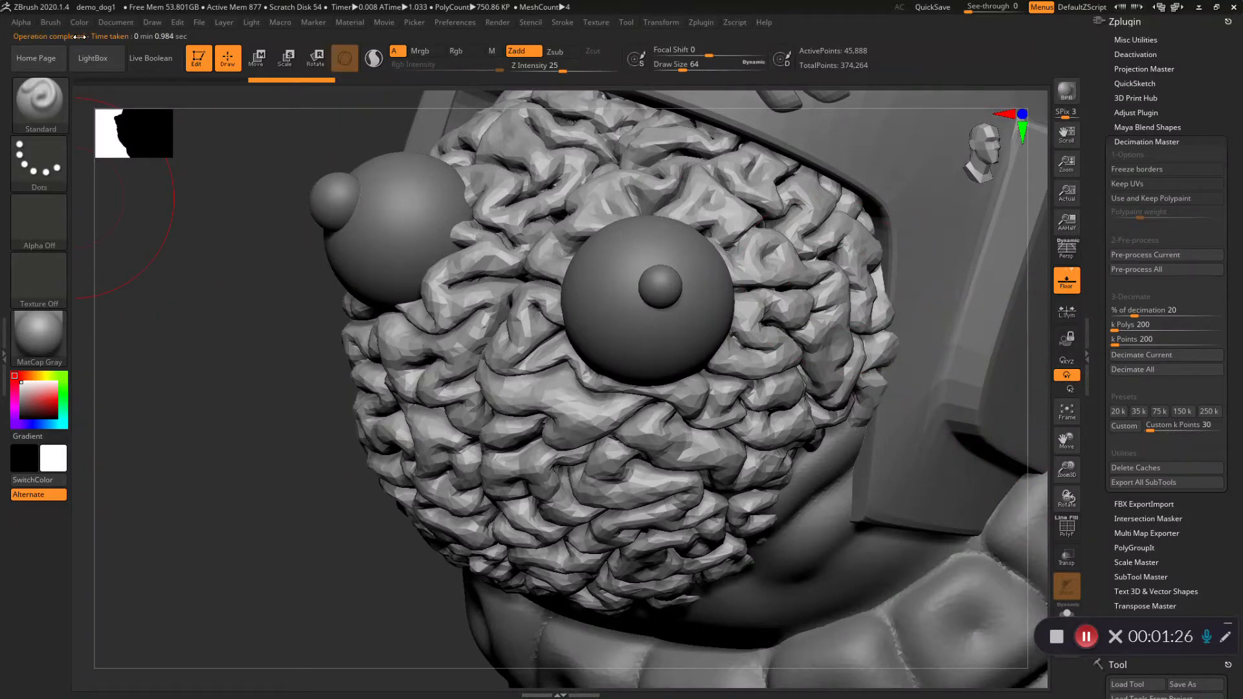
{"action": "left_click", "coordinate": [1132, 310]}
{"action": "type", "text": "10"}
{"action": "key", "text": "Return"}
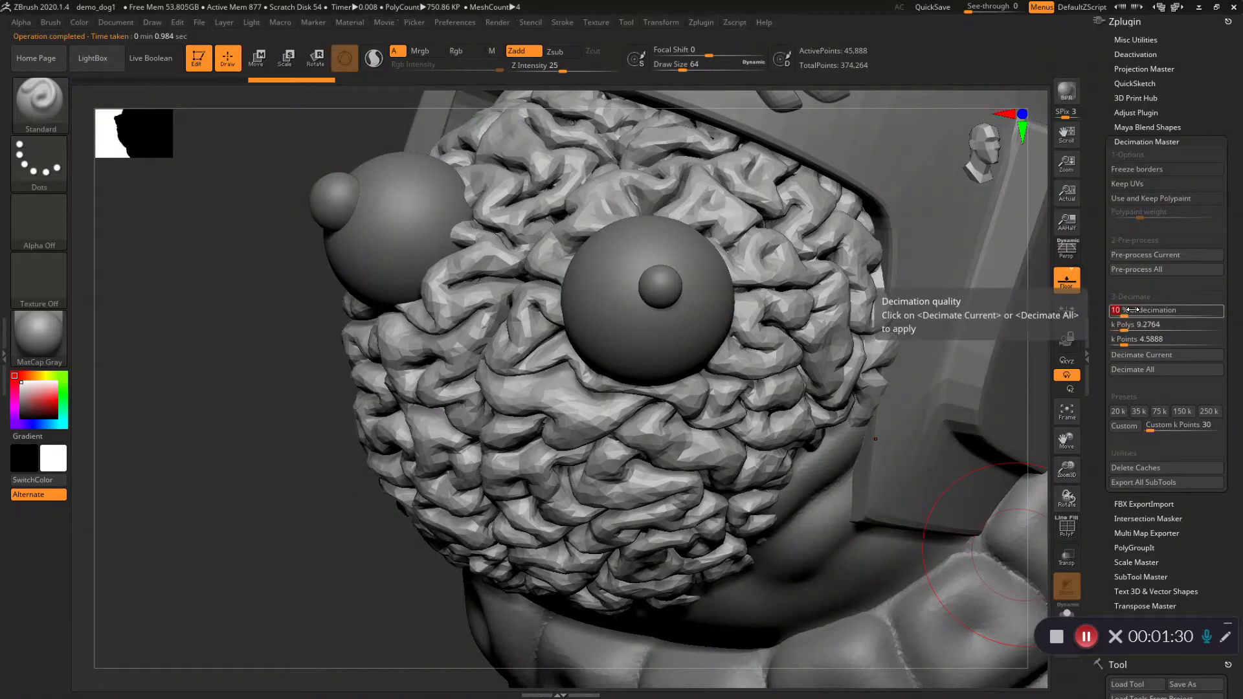
{"action": "left_click", "coordinate": [1151, 355]}
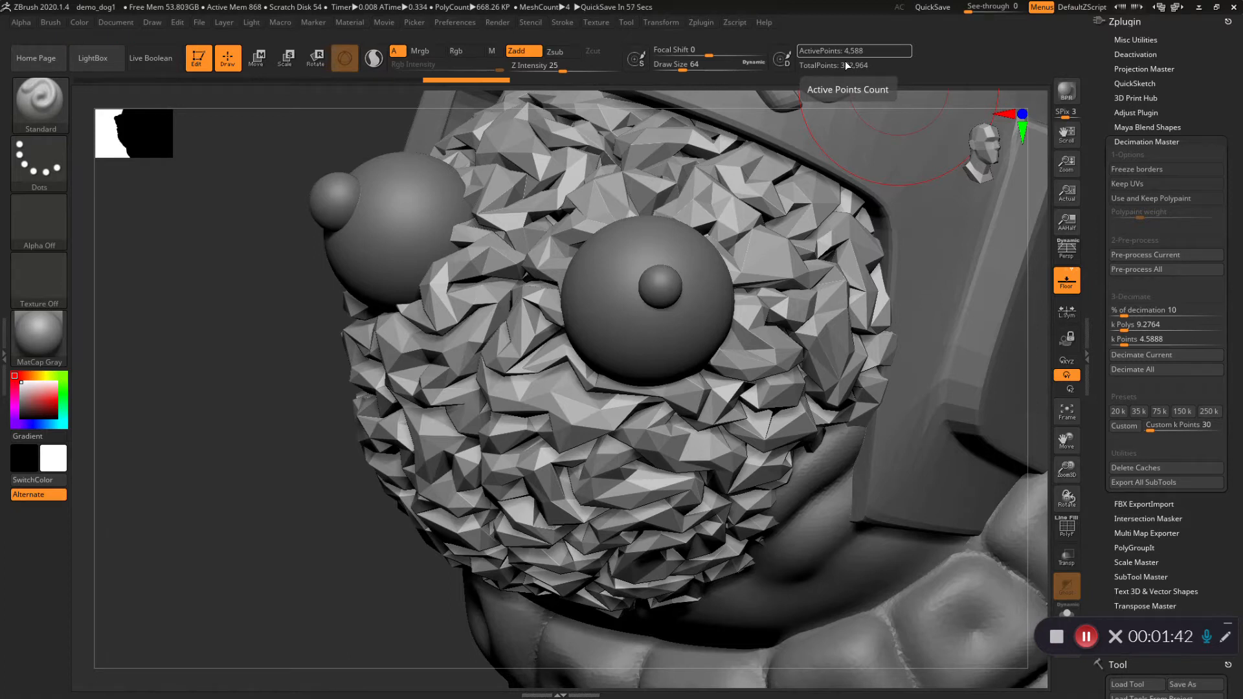
Step: Activate Dynamic Subdiv on the decimated brain, choosing Always YES to skip the note until the next restart
{"action": "right_click_drag", "start_coordinate": [686, 443], "coordinate": [668, 433]}
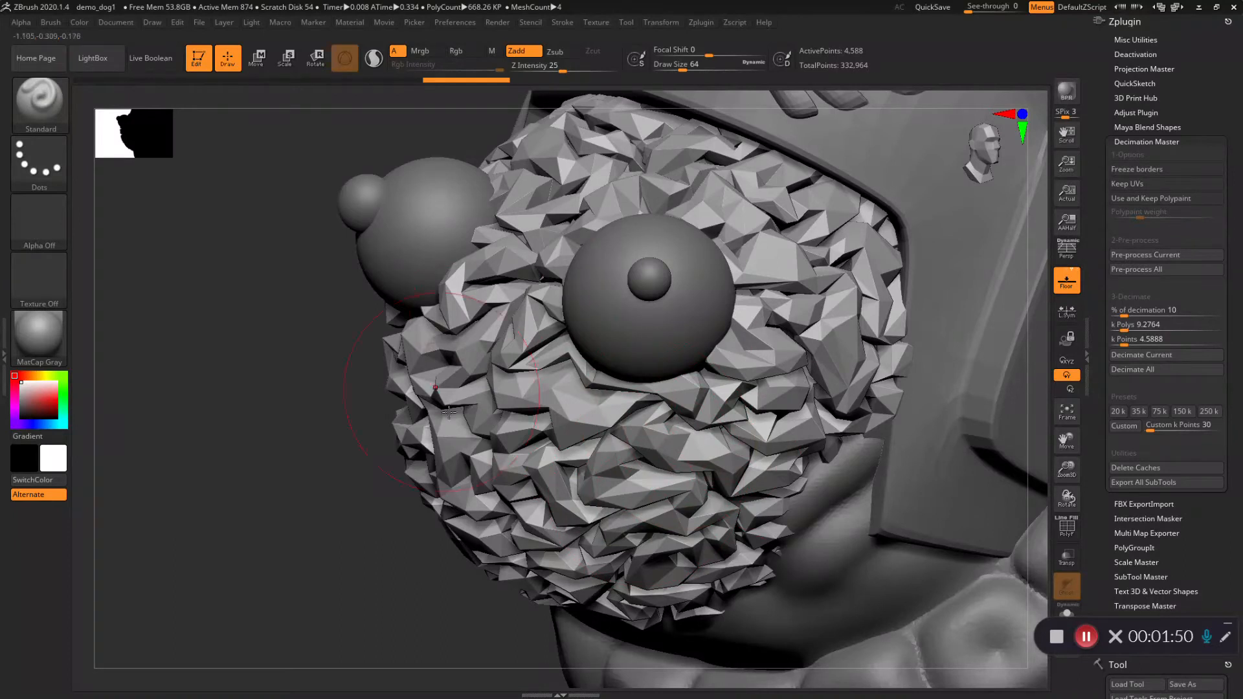
{"action": "right_click_drag", "start_coordinate": [620, 422], "coordinate": [623, 428]}
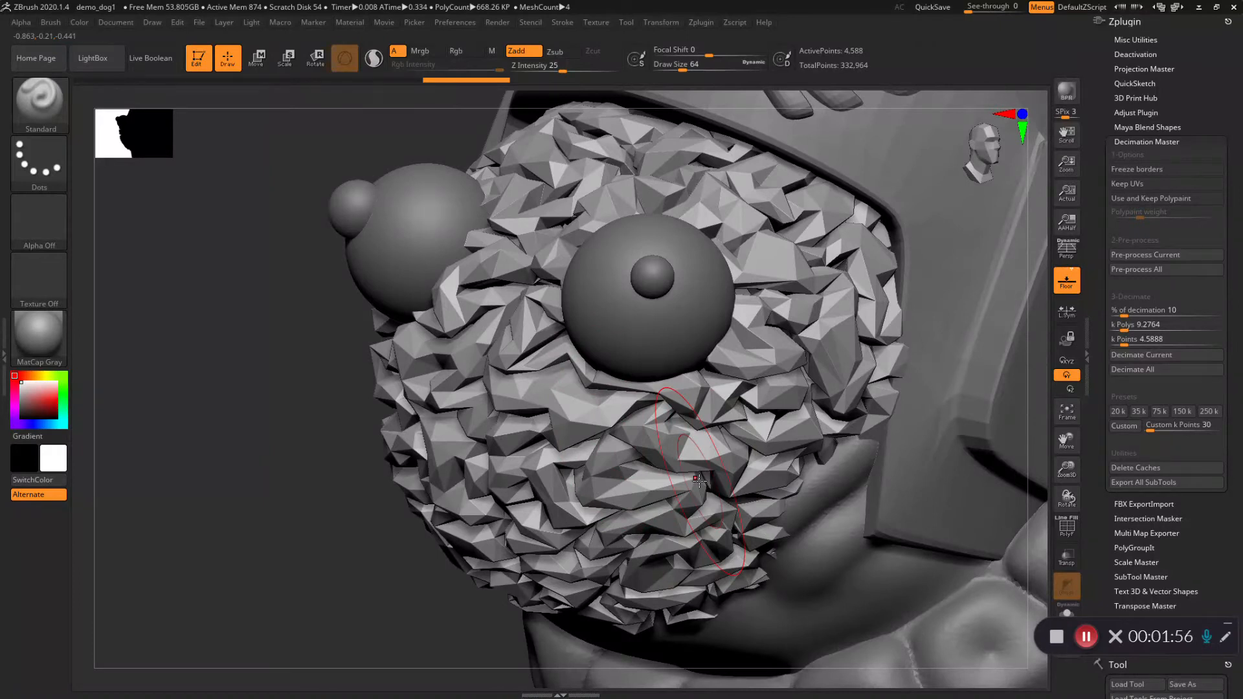
{"action": "key", "text": "d"}
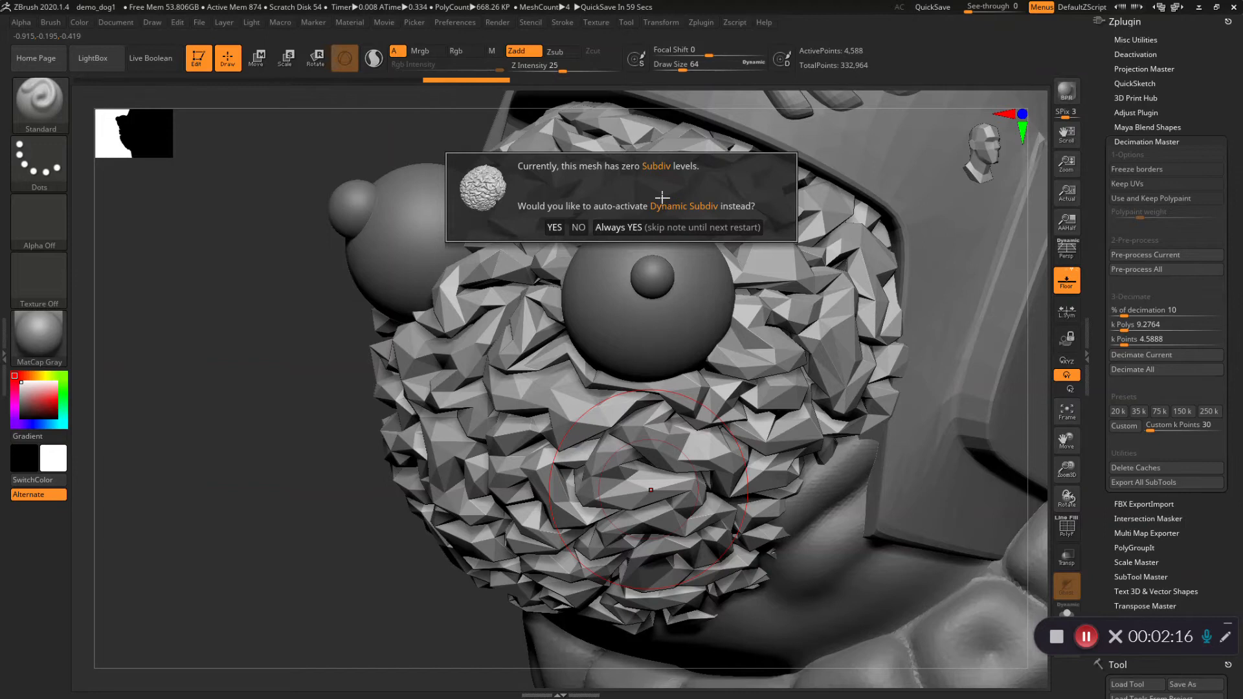
{"action": "left_click", "coordinate": [645, 228]}
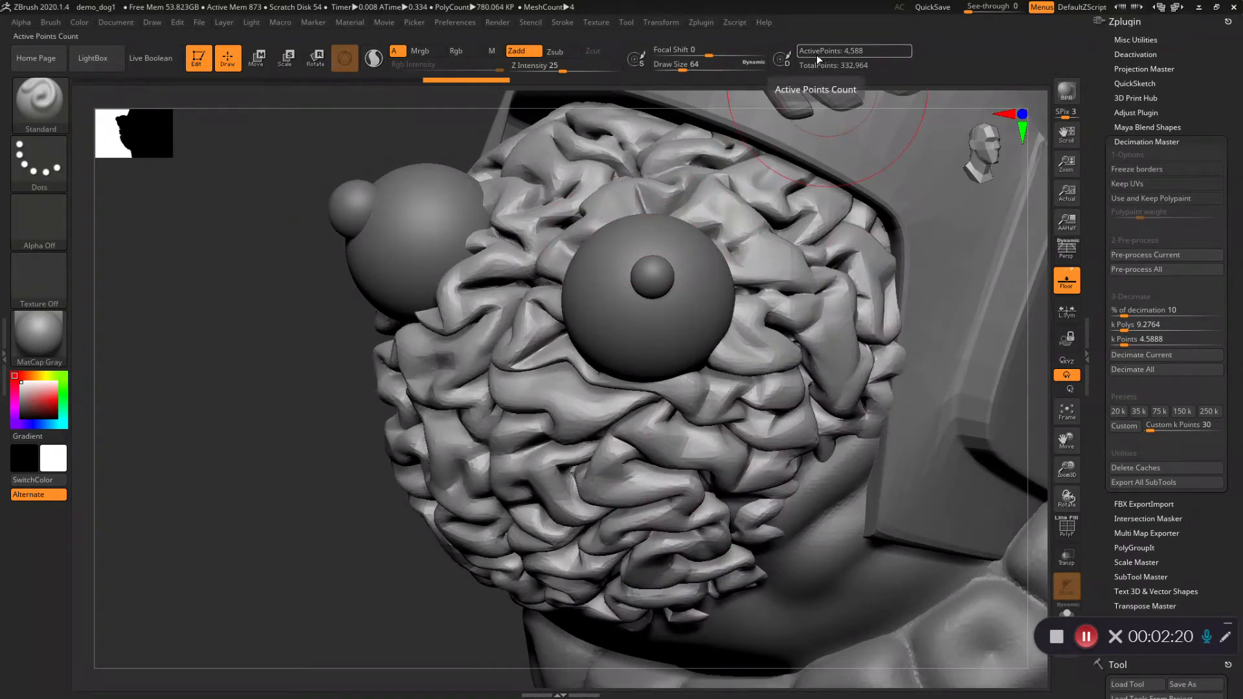
{"action": "mouse_move", "coordinate": [767, 340]}
{"action": "right_mouse_down"}
{"action": "mouse_move", "coordinate": [745, 301]}
{"action": "mouse_move", "coordinate": [777, 330]}
{"action": "right_mouse_up"}
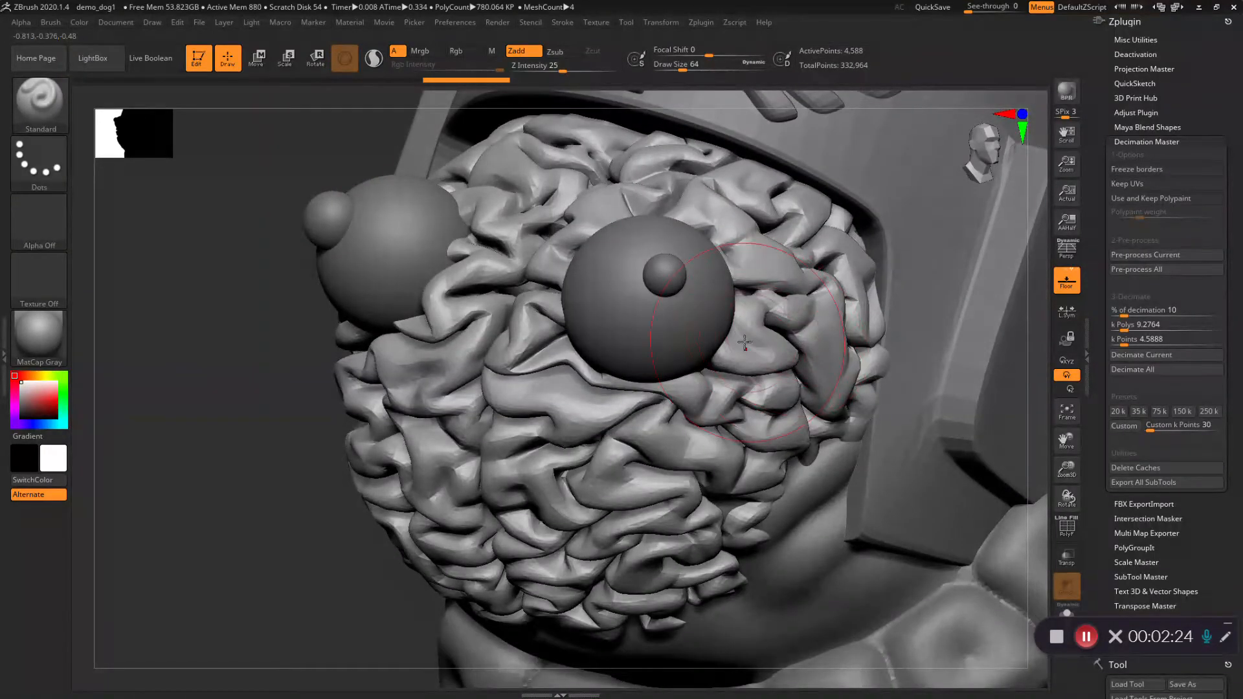
Step: Switch the brain's Dynamic Subdiv smoothing off and on again to compare the faceted and smoothed surfaces
{"action": "key", "text": "shift"}
{"action": "key", "text": "shift+d"}
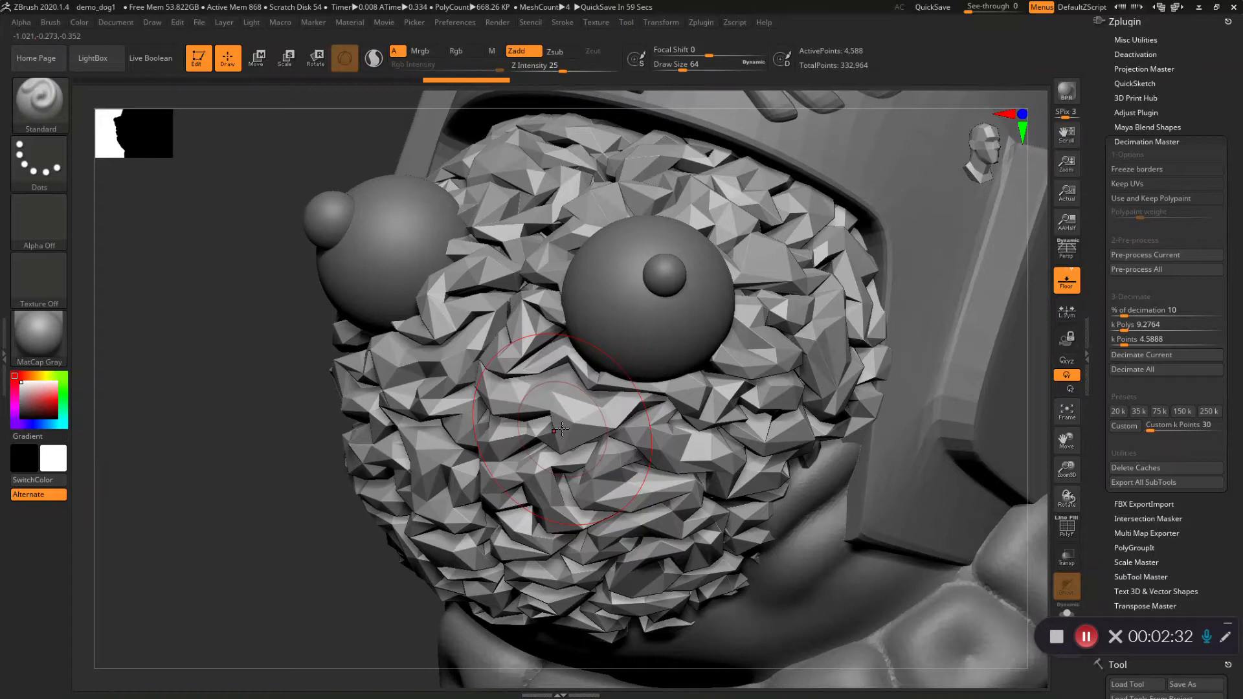
{"action": "key", "text": "ctrl+z"}
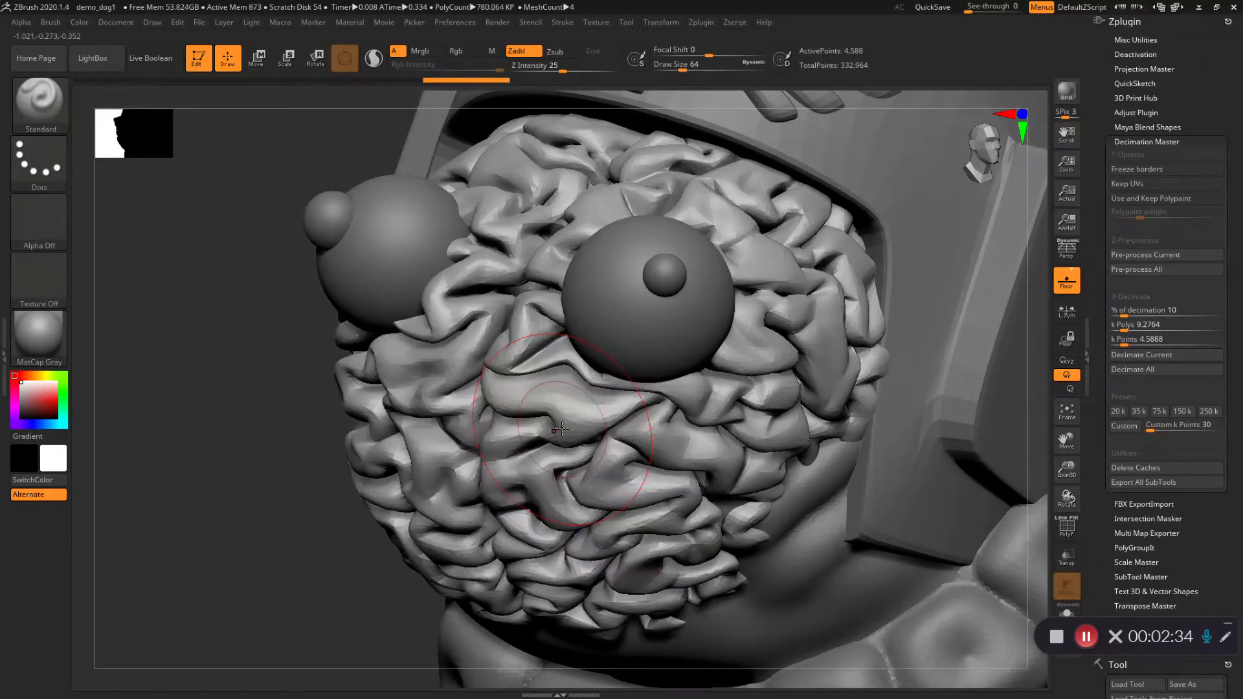
{"action": "key", "text": "ctrl+shift+z"}
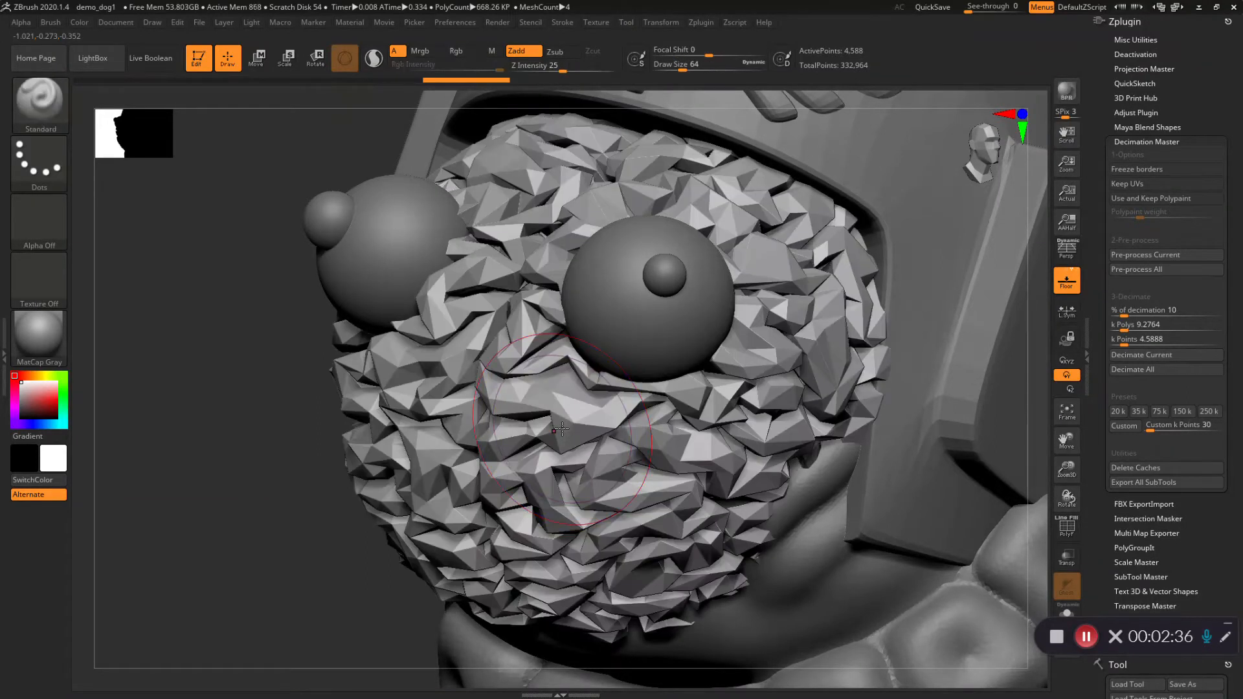
{"action": "key", "text": "d"}
Step: Select the demo_dog_eyeballs1 subtool, pre-process it and decimate it at 10%
{"action": "right_click_drag", "start_coordinate": [702, 440], "coordinate": [640, 311]}
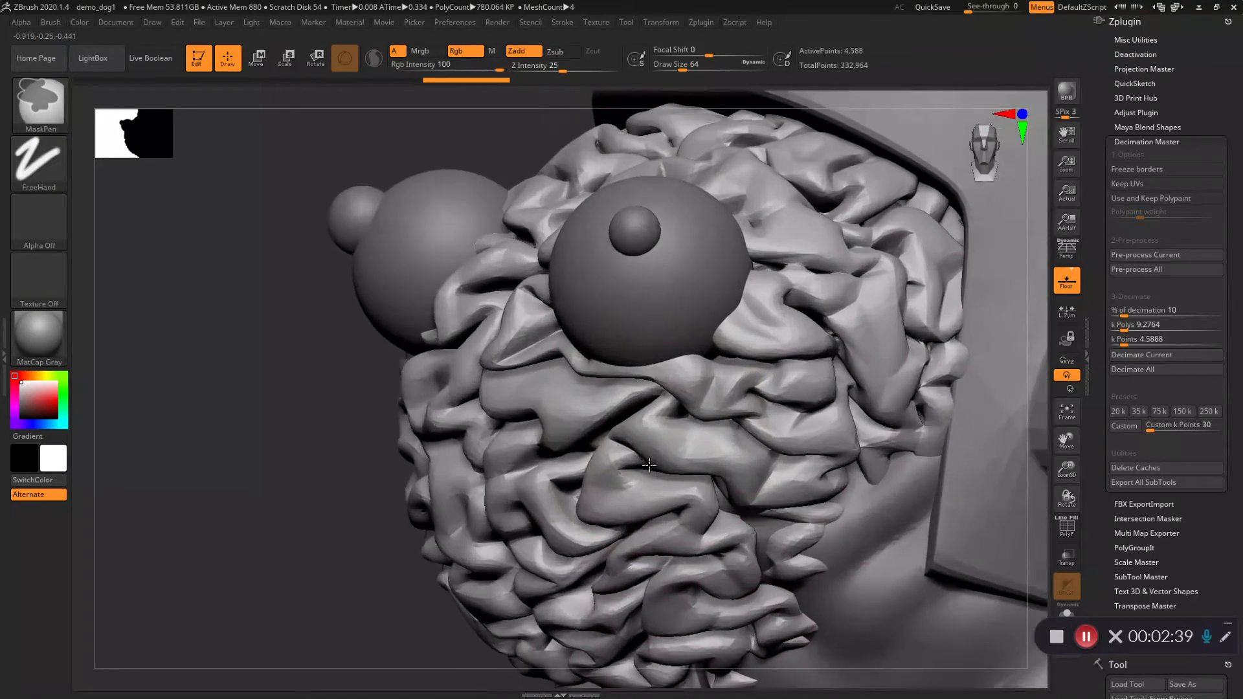
{"action": "left_click", "coordinate": [637, 293], "text": "alt"}
{"action": "right_click_drag", "start_coordinate": [637, 293], "coordinate": [637, 324]}
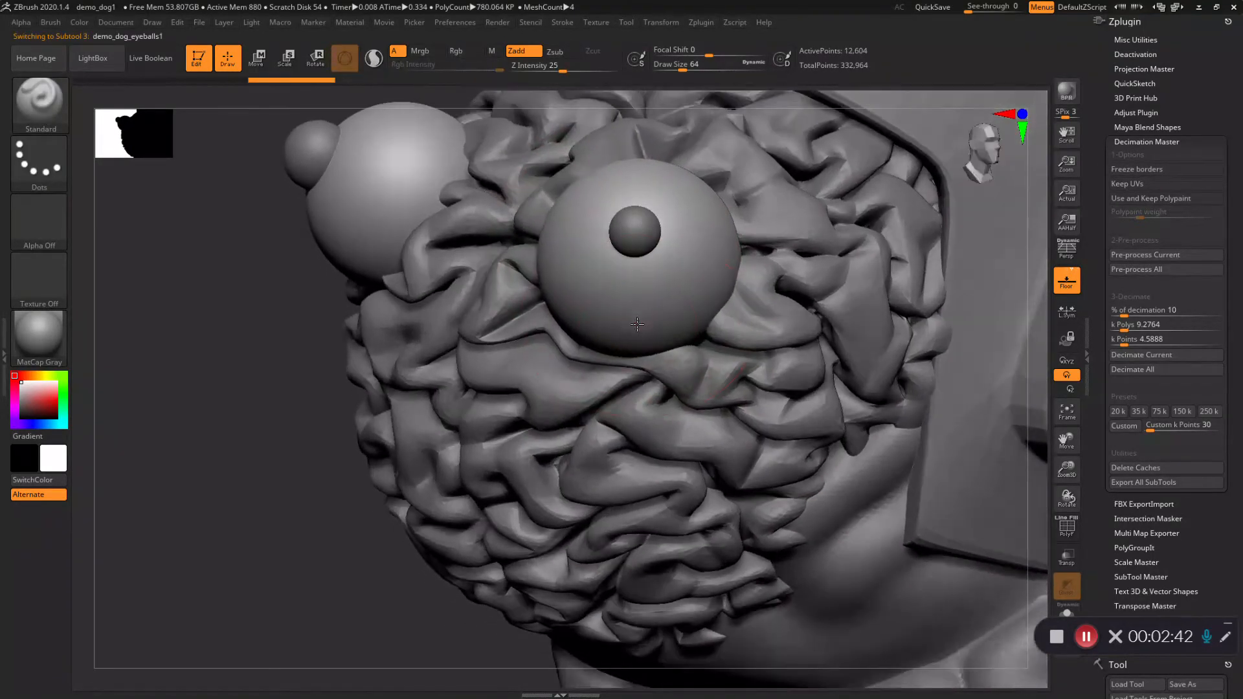
{"action": "left_click", "coordinate": [1143, 256]}
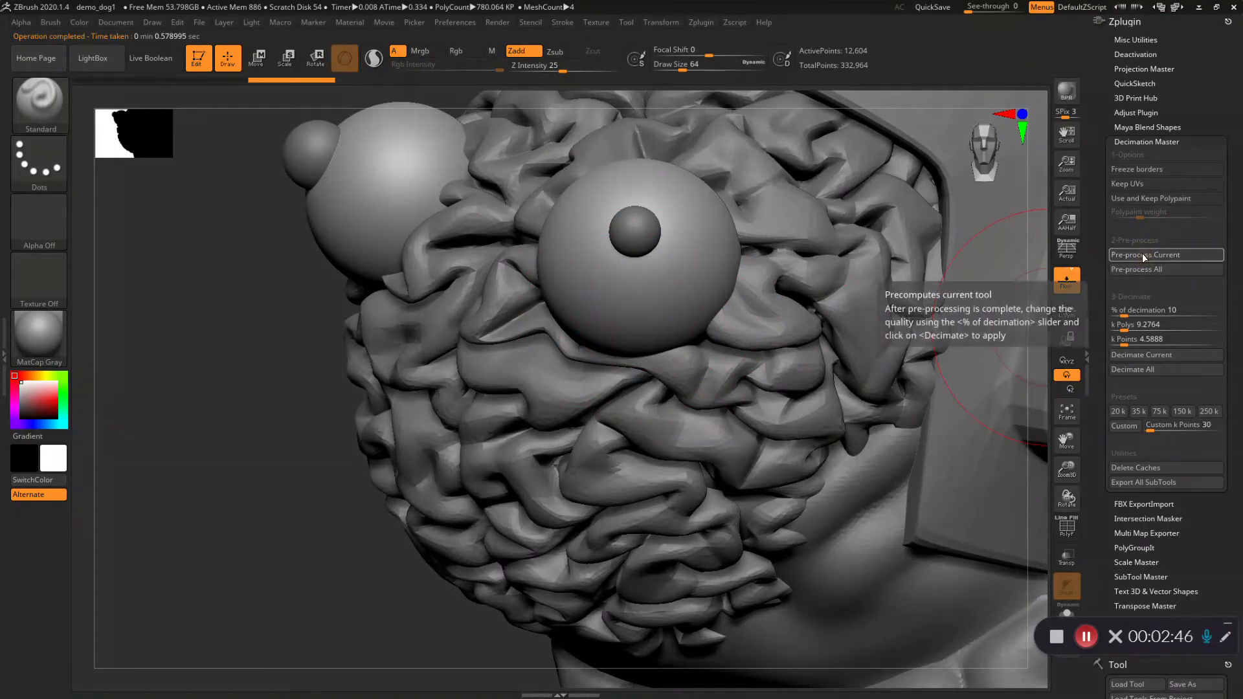
{"action": "left_click", "coordinate": [1153, 356]}
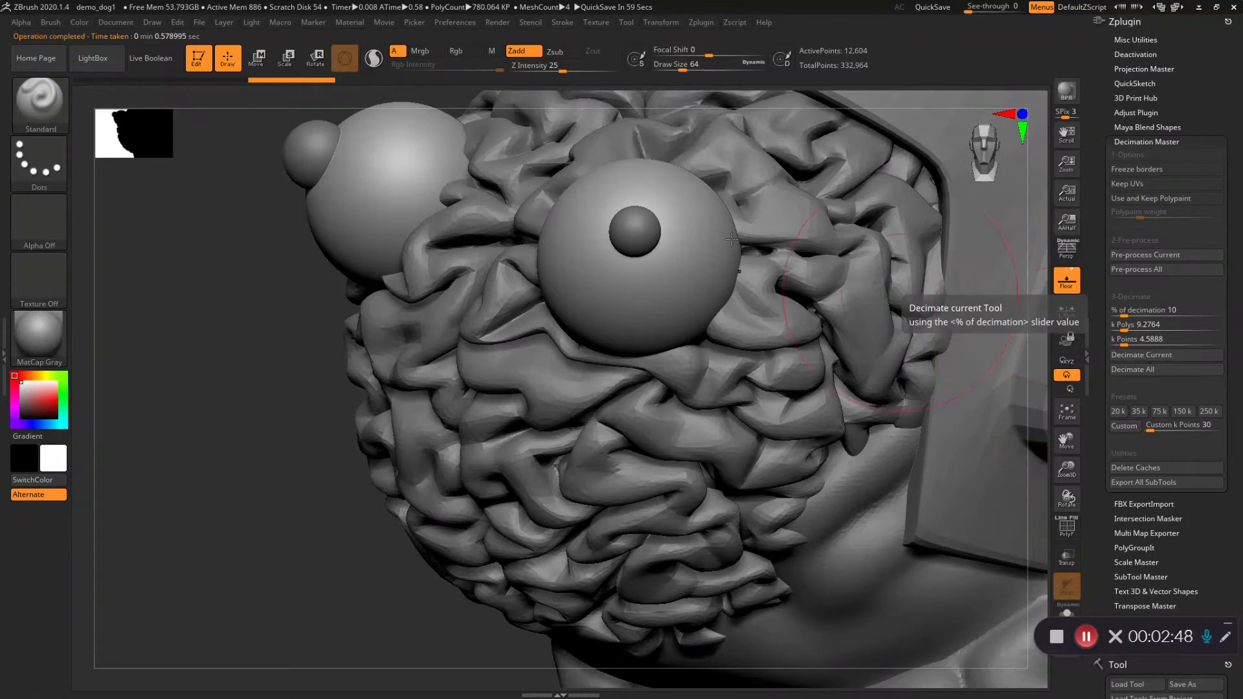
{"action": "left_click", "coordinate": [1153, 357]}
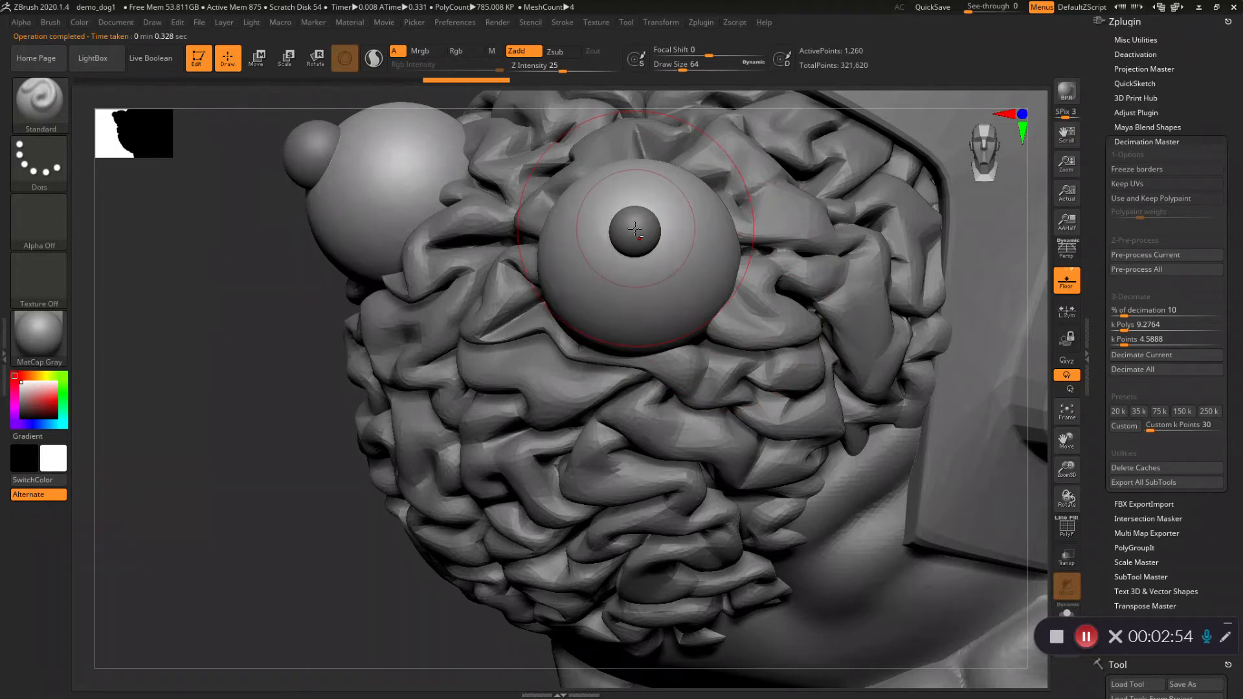
Step: Select the demo_dog_pupils1 subtool, pre-process it and decimate it at 10%
{"action": "left_click", "coordinate": [634, 230], "text": "alt"}
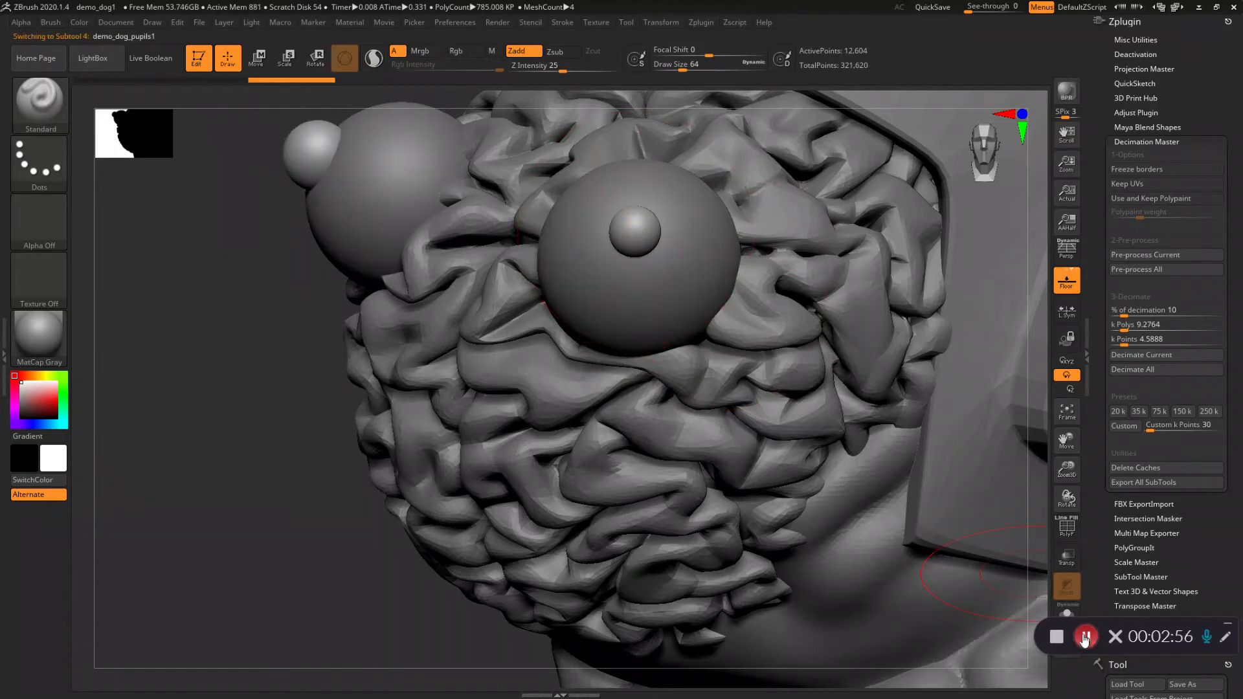
{"action": "left_click", "coordinate": [1140, 254]}
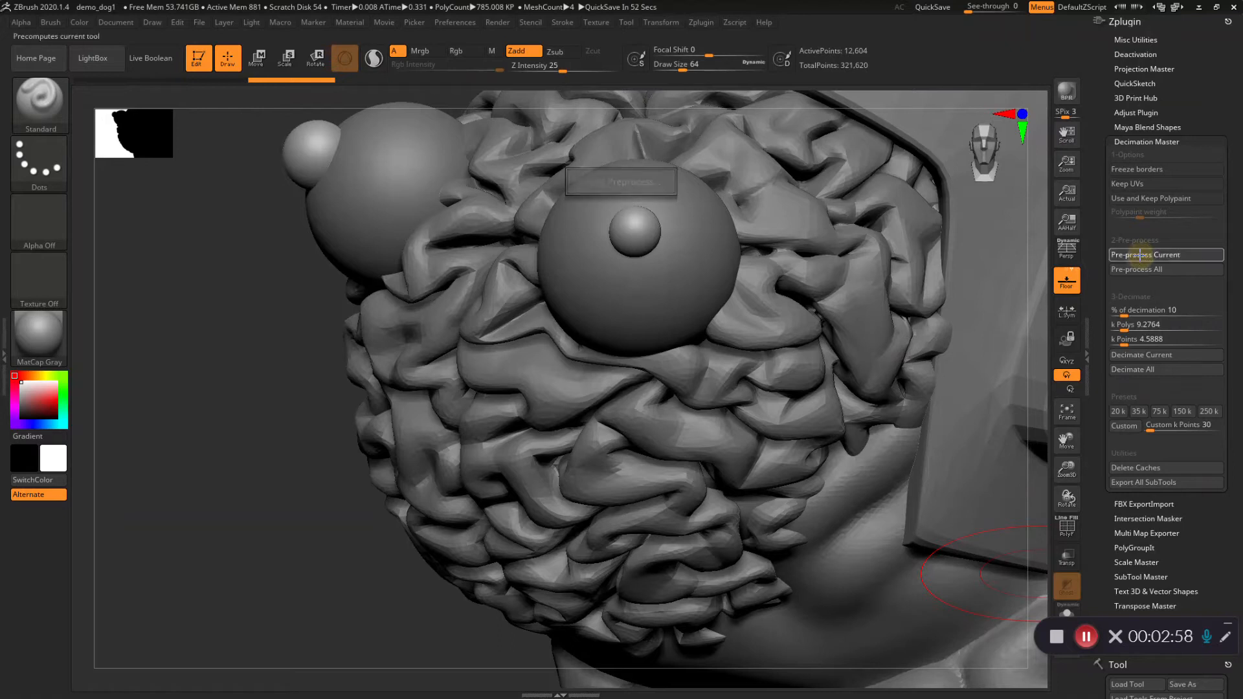
{"action": "left_click", "coordinate": [1147, 355]}
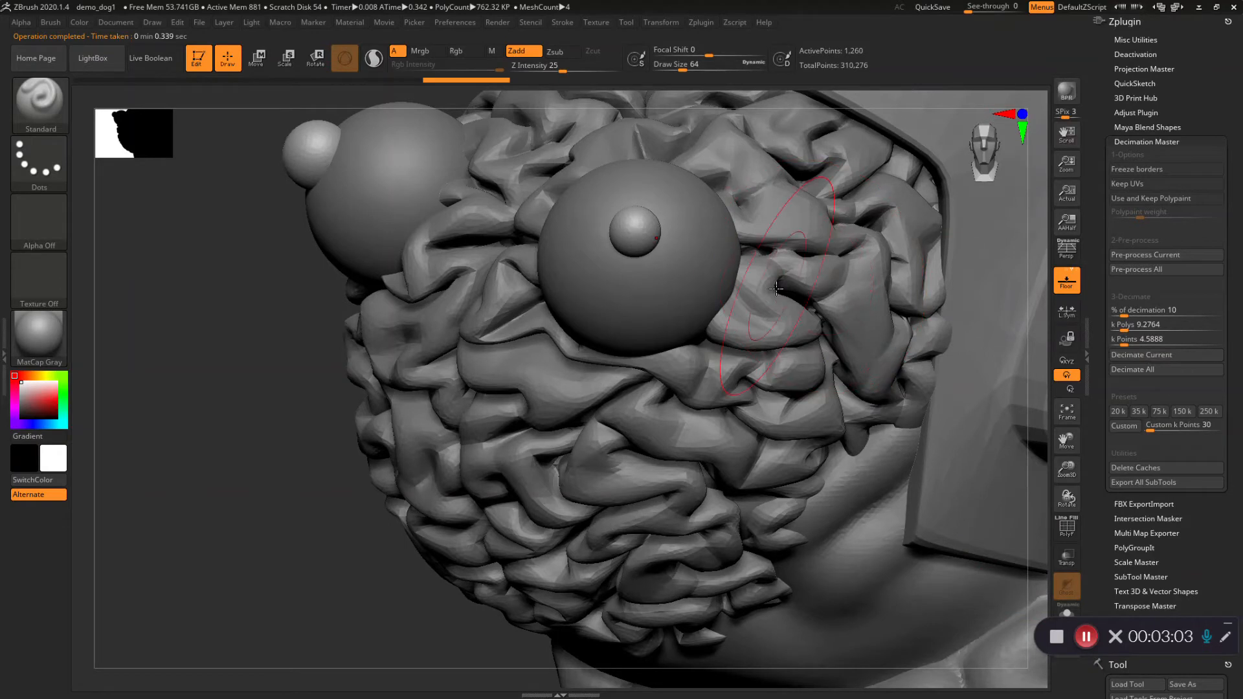
Step: Select the demo_dog_body subtool and display its polygon wireframe around the collar and side pouches
{"action": "mouse_move", "coordinate": [770, 309]}
{"action": "right_mouse_down", "text": "ctrl"}
{"action": "mouse_move", "coordinate": [816, 353]}
{"action": "mouse_move", "coordinate": [560, 337]}
{"action": "right_mouse_up", "text": "ctrl"}
{"action": "left_click", "coordinate": [751, 434], "text": "alt"}
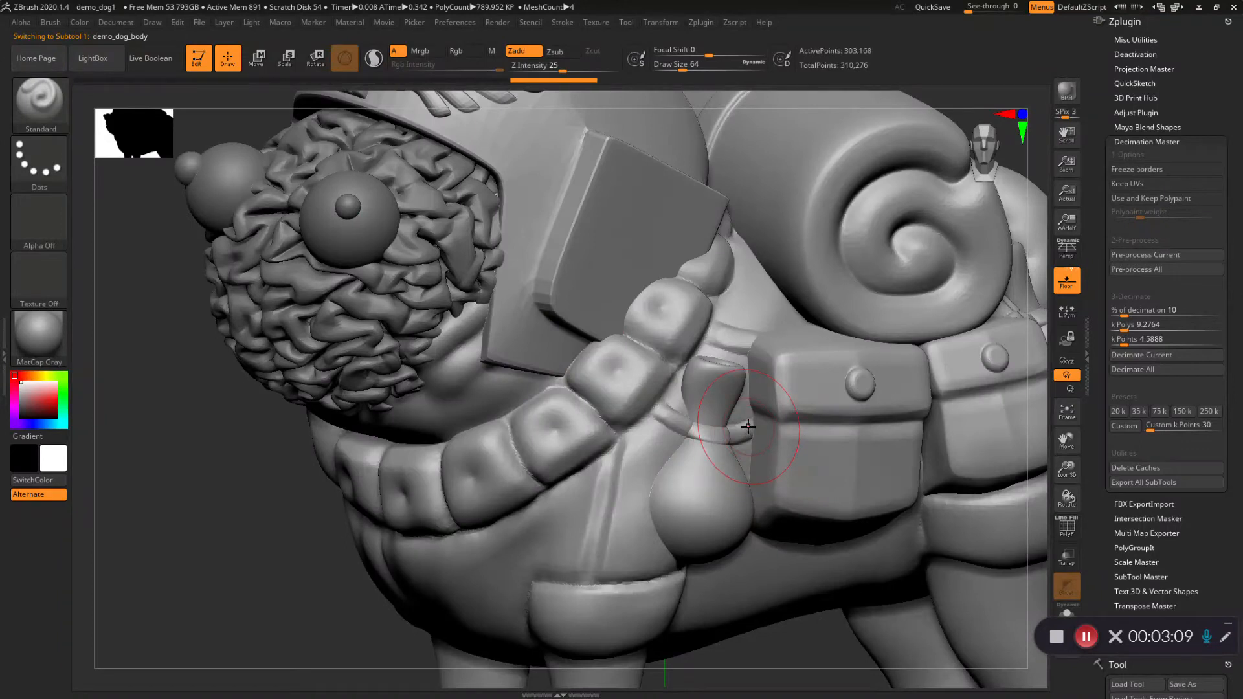
{"action": "key", "text": "shift"}
{"action": "key", "text": "shift+f"}
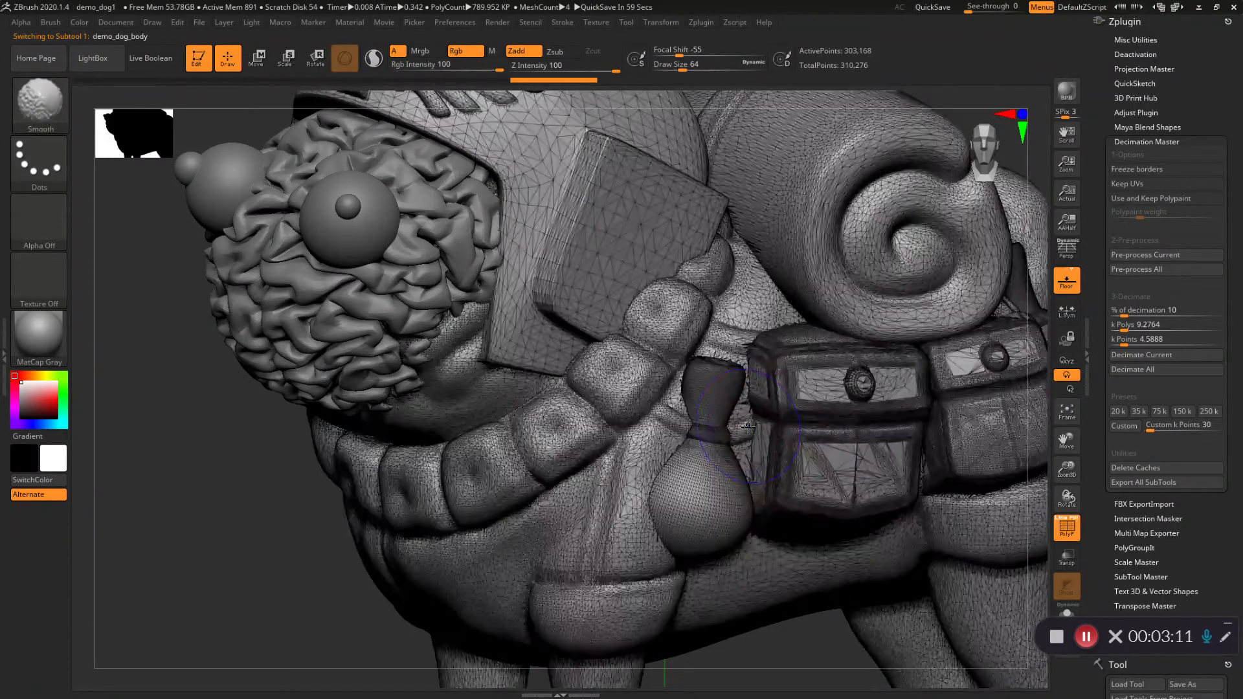
{"action": "mouse_move", "coordinate": [737, 394]}
{"action": "right_mouse_down", "text": "ctrl"}
{"action": "mouse_move", "coordinate": [744, 442]}
{"action": "mouse_move", "coordinate": [738, 428]}
{"action": "right_mouse_up", "text": "ctrl"}
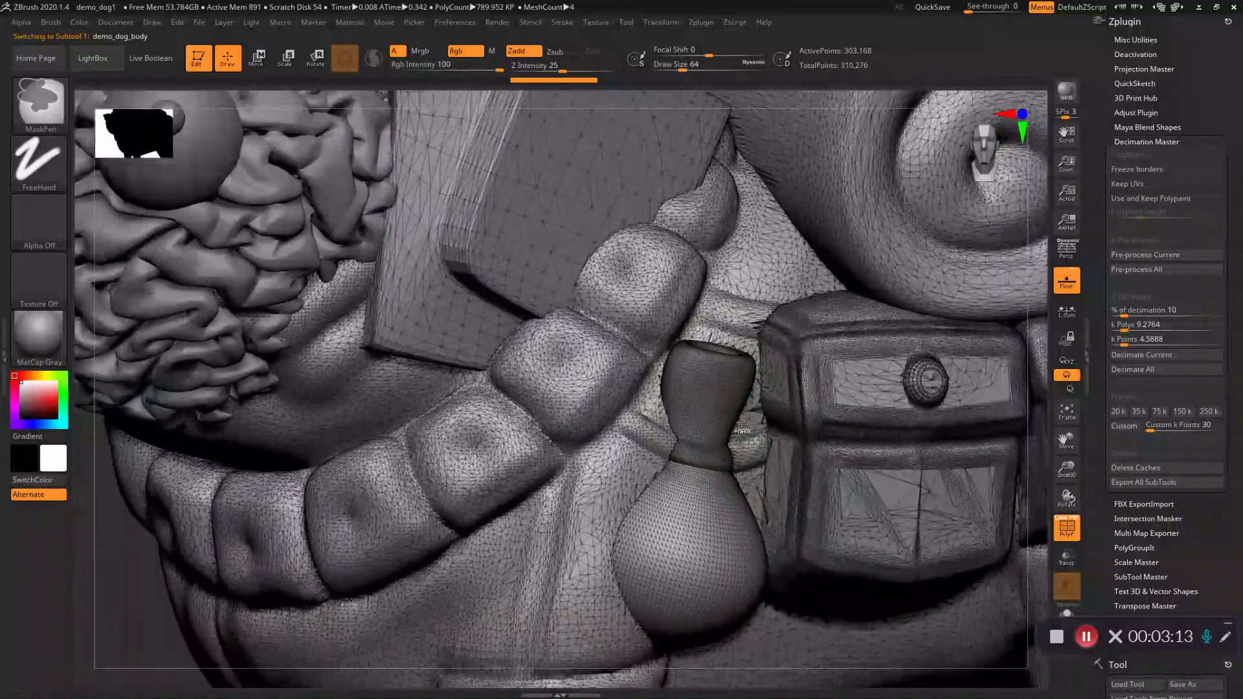
{"action": "mouse_move", "coordinate": [694, 386]}
{"action": "right_mouse_down"}
{"action": "mouse_move", "coordinate": [676, 389]}
{"action": "mouse_move", "coordinate": [705, 391]}
{"action": "mouse_move", "coordinate": [694, 387]}
{"action": "right_mouse_up"}
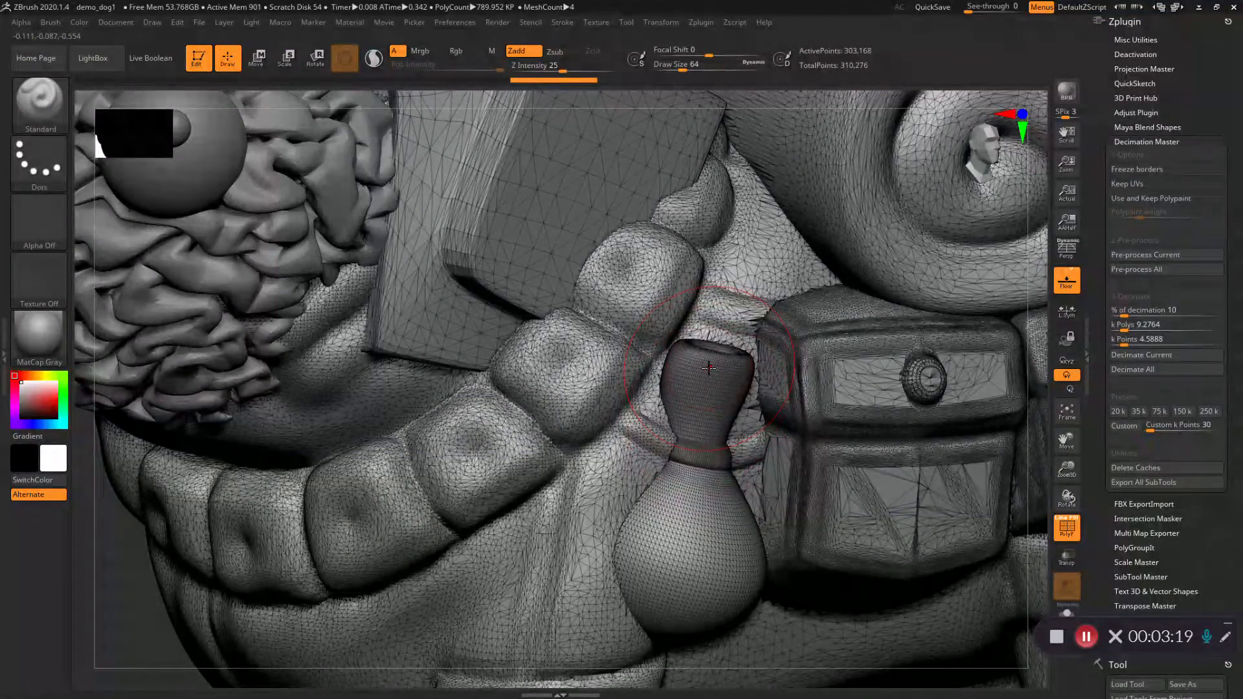
Step: Examine the body's wireframe density on the small drawstring bag, collar segments and side pouches
{"action": "mouse_move", "coordinate": [712, 382]}
{"action": "right_mouse_down", "text": "ctrl"}
{"action": "mouse_move", "coordinate": [712, 441]}
{"action": "mouse_move", "coordinate": [586, 227]}
{"action": "right_mouse_up", "text": "ctrl"}
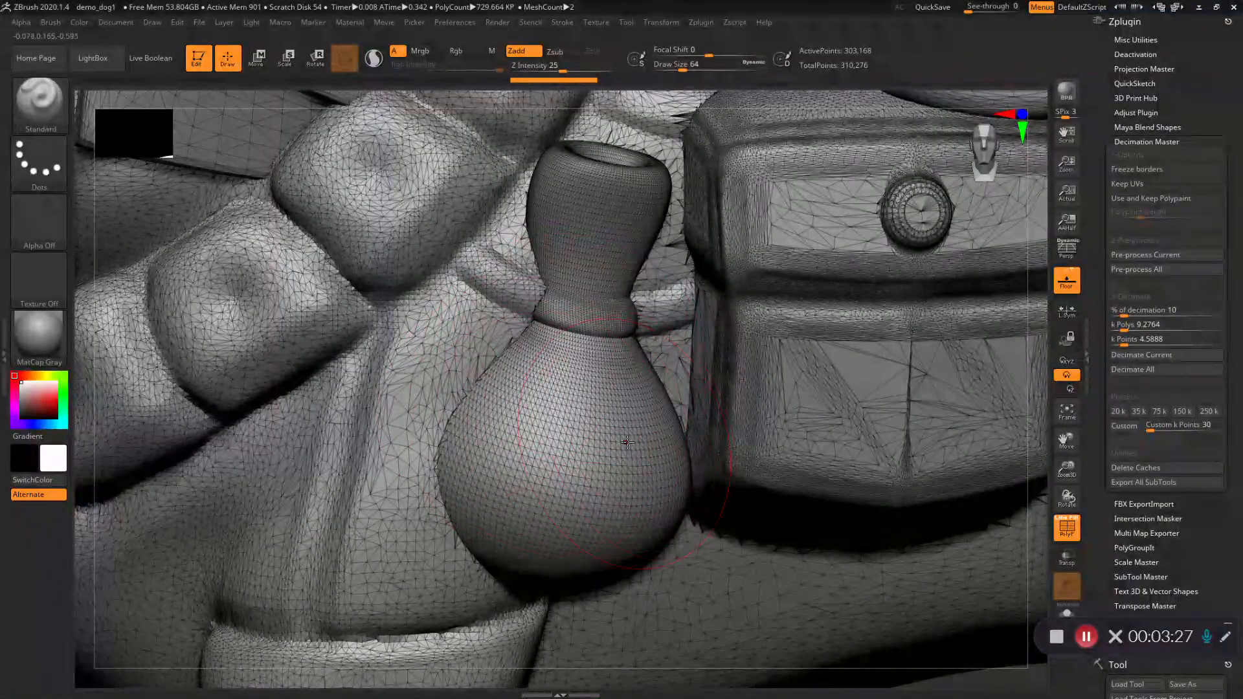
{"action": "right_click_drag", "start_coordinate": [782, 396], "coordinate": [604, 452], "text": "alt"}
{"action": "mouse_move", "coordinate": [719, 286]}
{"action": "right_mouse_down", "text": "ctrl"}
{"action": "mouse_move", "coordinate": [719, 367]}
{"action": "mouse_move", "coordinate": [595, 361]}
{"action": "right_mouse_up", "text": "ctrl"}
{"action": "mouse_move", "coordinate": [522, 419]}
{"action": "right_mouse_down", "text": "ctrl"}
{"action": "mouse_move", "coordinate": [508, 366]}
{"action": "mouse_move", "coordinate": [576, 397]}
{"action": "mouse_move", "coordinate": [696, 388]}
{"action": "right_mouse_up", "text": "ctrl"}
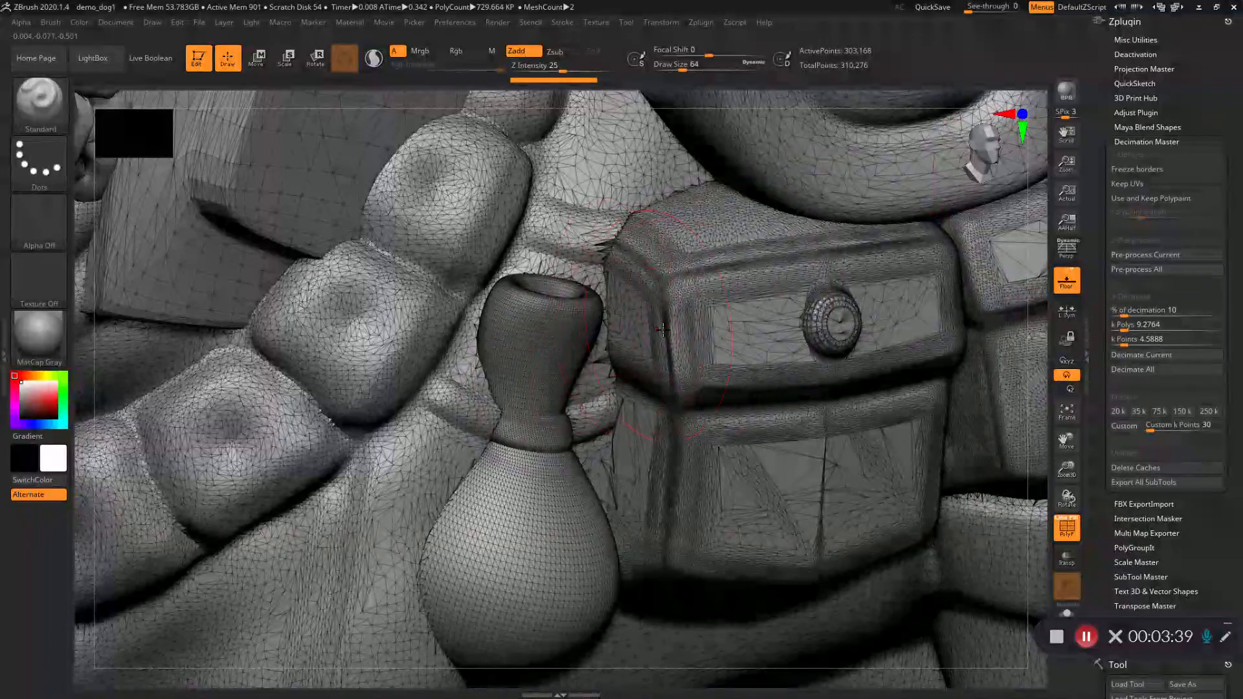
{"action": "right_click_drag", "start_coordinate": [674, 313], "coordinate": [658, 343], "text": "ctrl"}
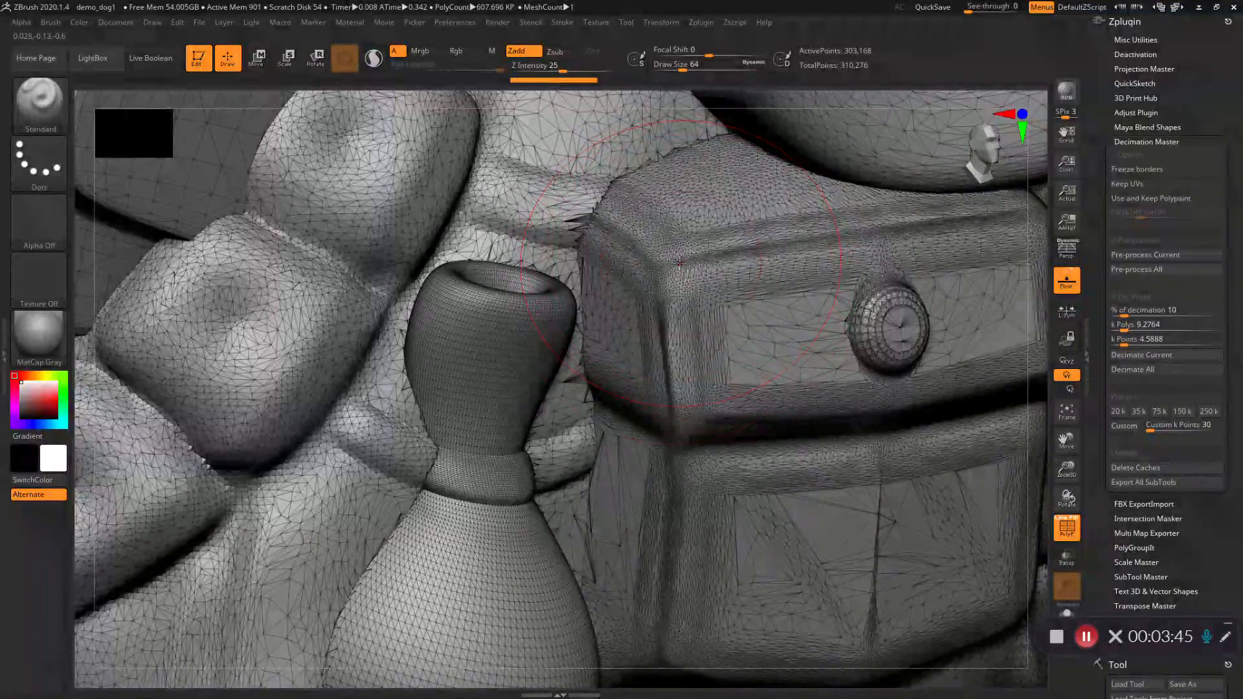
{"action": "mouse_move", "coordinate": [633, 376]}
{"action": "right_mouse_down", "text": "ctrl"}
{"action": "mouse_move", "coordinate": [627, 259]}
{"action": "mouse_move", "coordinate": [615, 383]}
{"action": "mouse_move", "coordinate": [664, 464]}
{"action": "right_mouse_up", "text": "ctrl"}
{"action": "mouse_move", "coordinate": [611, 386]}
{"action": "right_mouse_down", "text": "alt"}
{"action": "mouse_move", "coordinate": [711, 435]}
{"action": "mouse_move", "coordinate": [719, 452]}
{"action": "right_mouse_up", "text": "alt"}
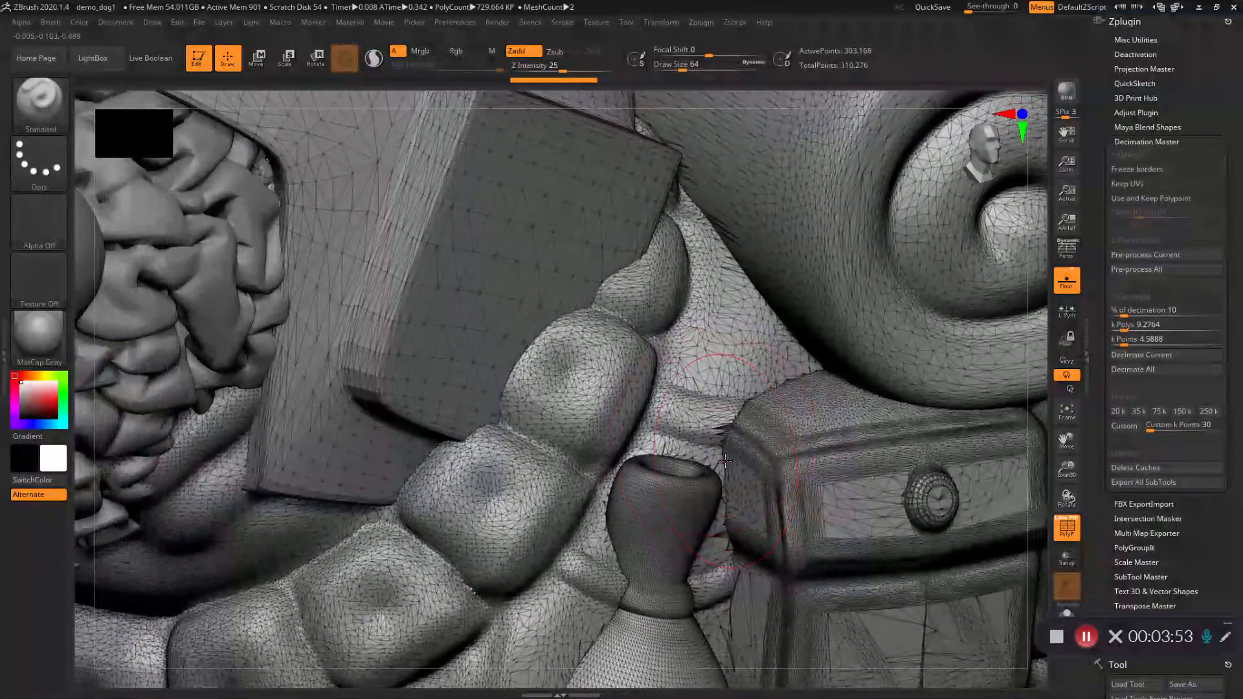
{"action": "left_click", "coordinate": [669, 526], "text": "alt"}
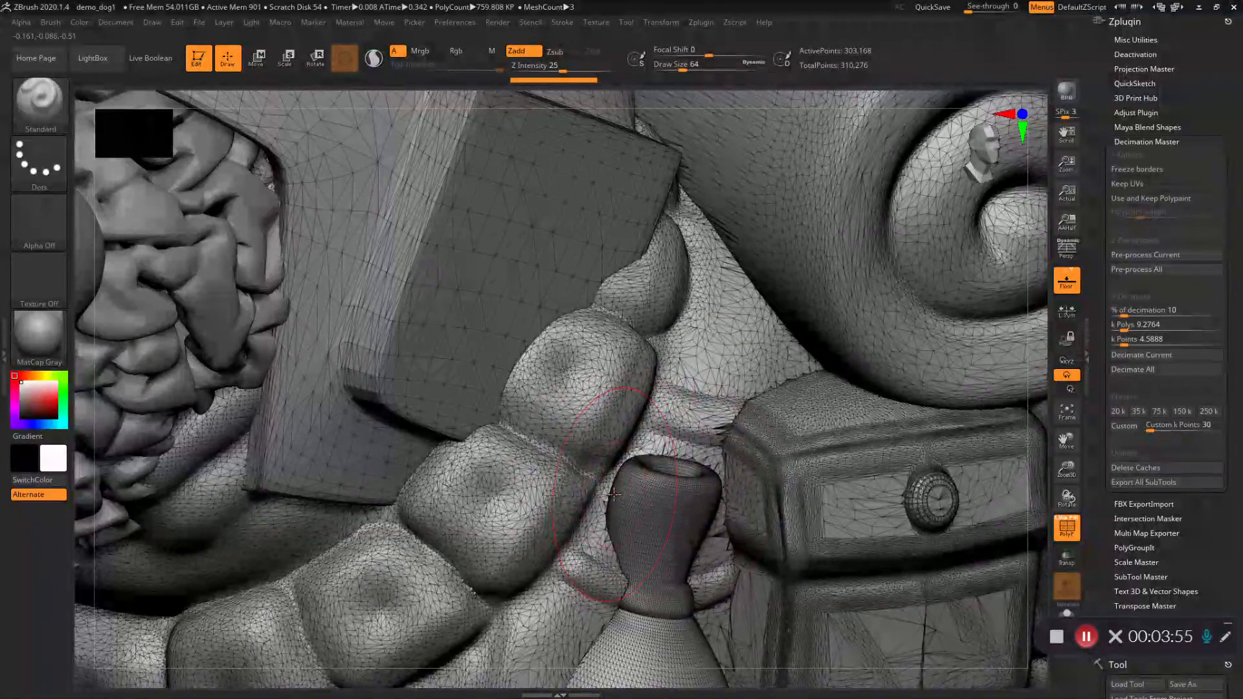
{"action": "mouse_move", "coordinate": [557, 420]}
{"action": "right_mouse_down", "text": "alt"}
{"action": "mouse_move", "coordinate": [633, 463]}
{"action": "mouse_move", "coordinate": [614, 337]}
{"action": "right_mouse_up", "text": "alt"}
{"action": "right_click_drag", "start_coordinate": [661, 496], "coordinate": [613, 393], "text": "alt"}
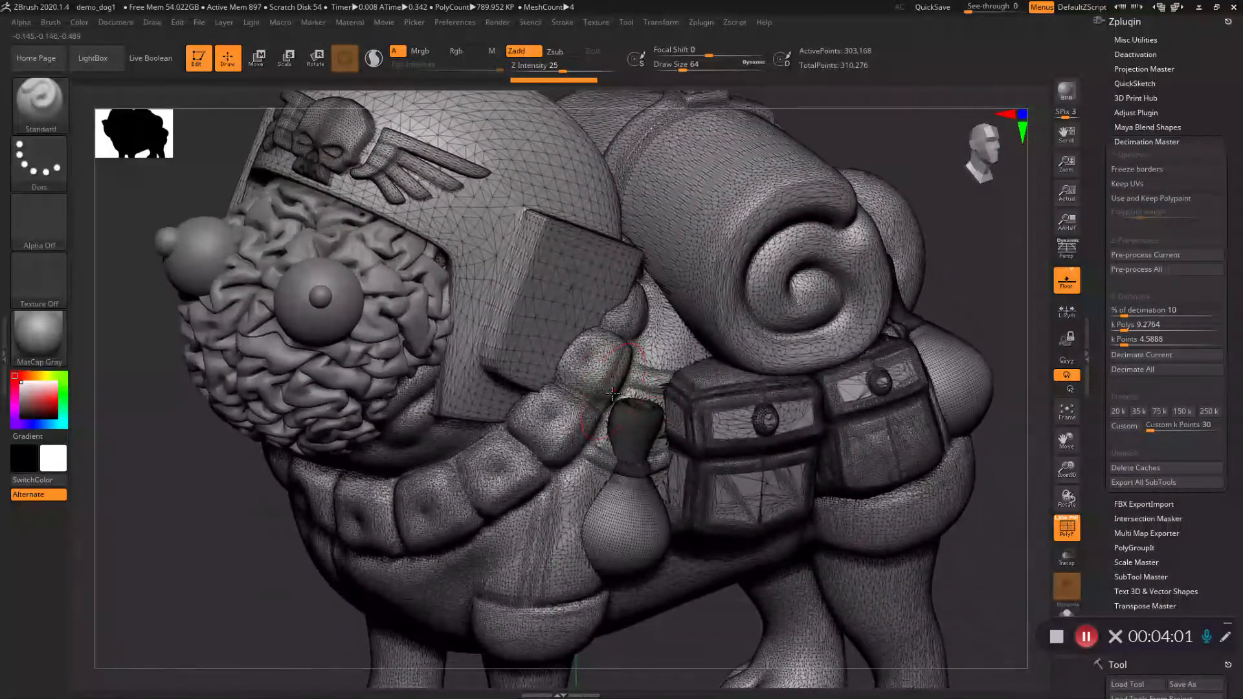
Step: Assign polygroups to the body's separate pieces with Auto Groups and view the coloured helmet and ornaments
{"action": "left_click_drag", "start_coordinate": [1225, 547], "coordinate": [1198, 436]}
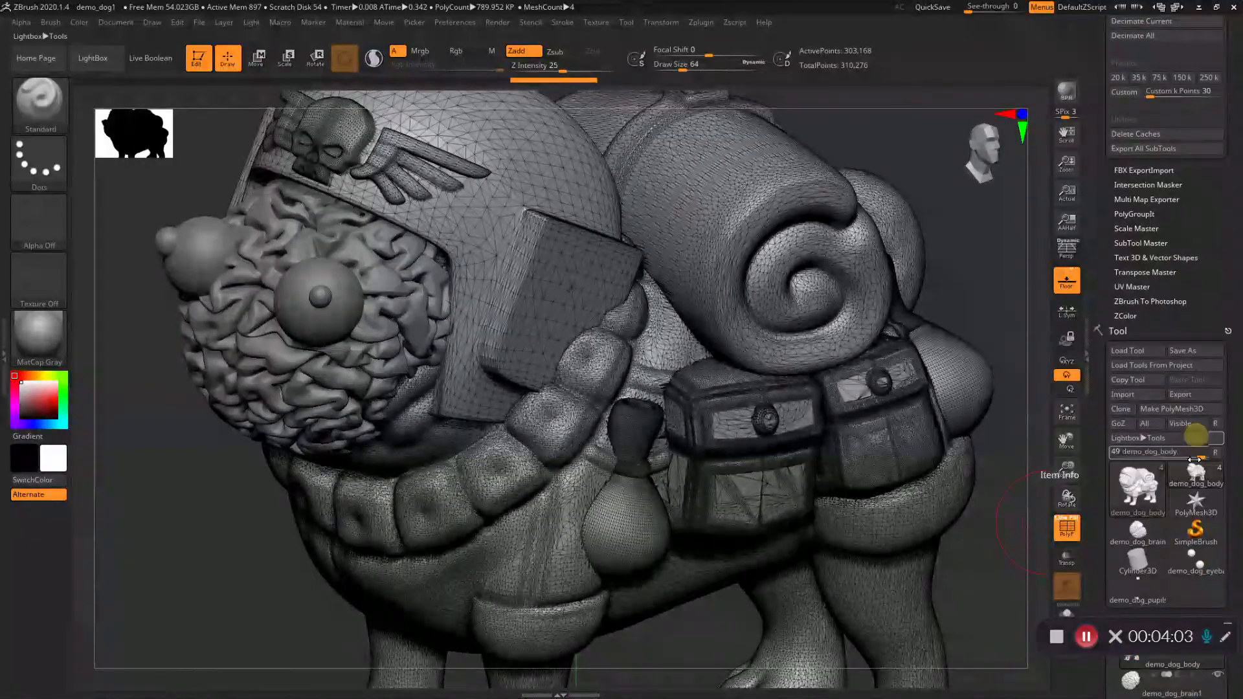
{"action": "left_click_drag", "start_coordinate": [1235, 530], "coordinate": [1224, 358]}
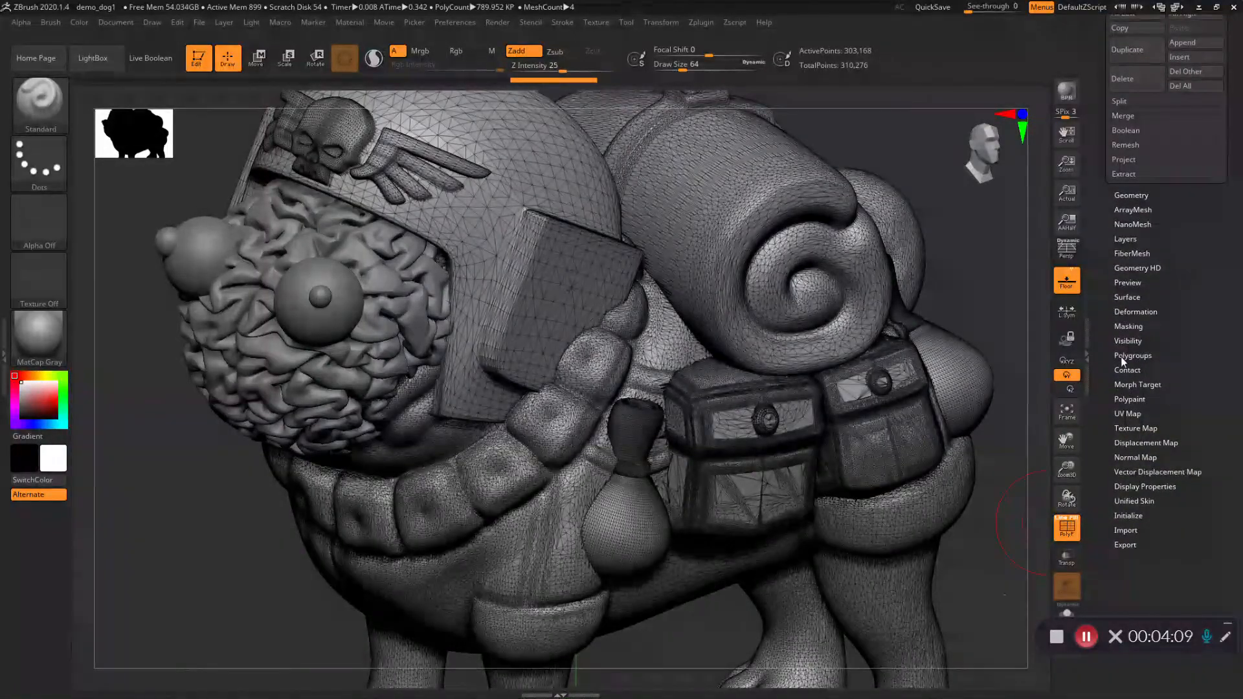
{"action": "left_click", "coordinate": [1127, 356]}
{"action": "scroll", "coordinate": [1206, 358], "scroll_direction": "up", "scroll_amount": 5}
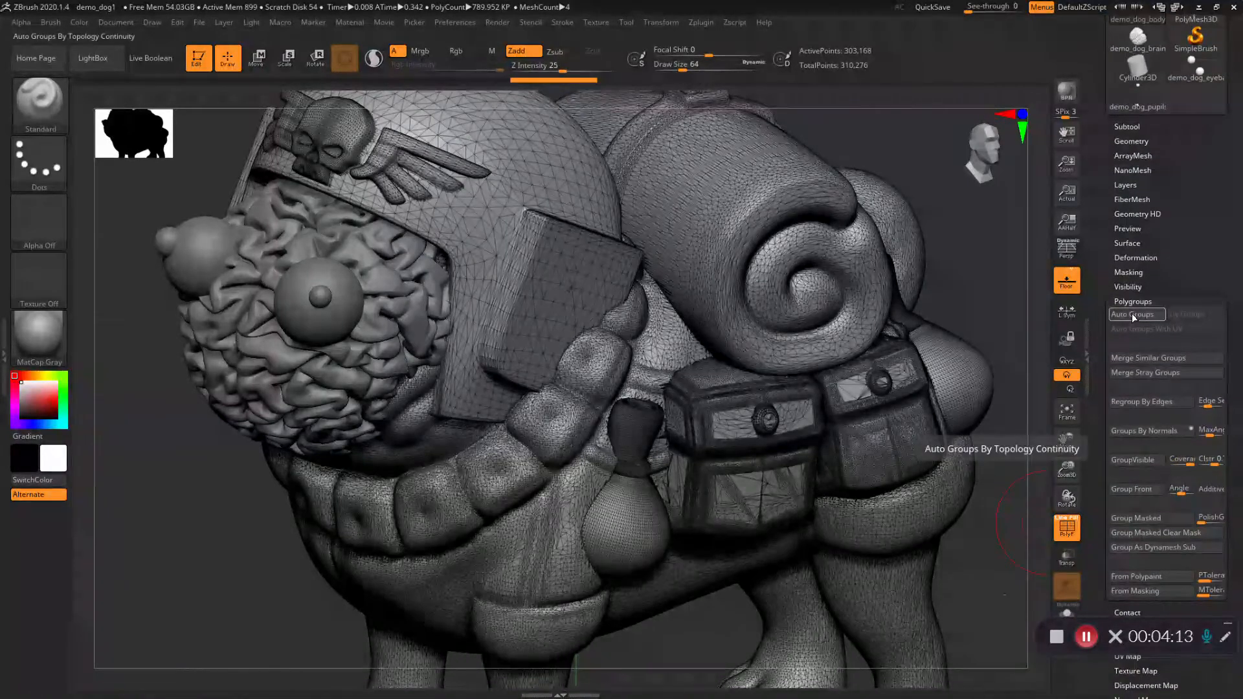
{"action": "left_click", "coordinate": [1133, 315]}
{"action": "right_click_drag", "start_coordinate": [847, 342], "coordinate": [697, 376]}
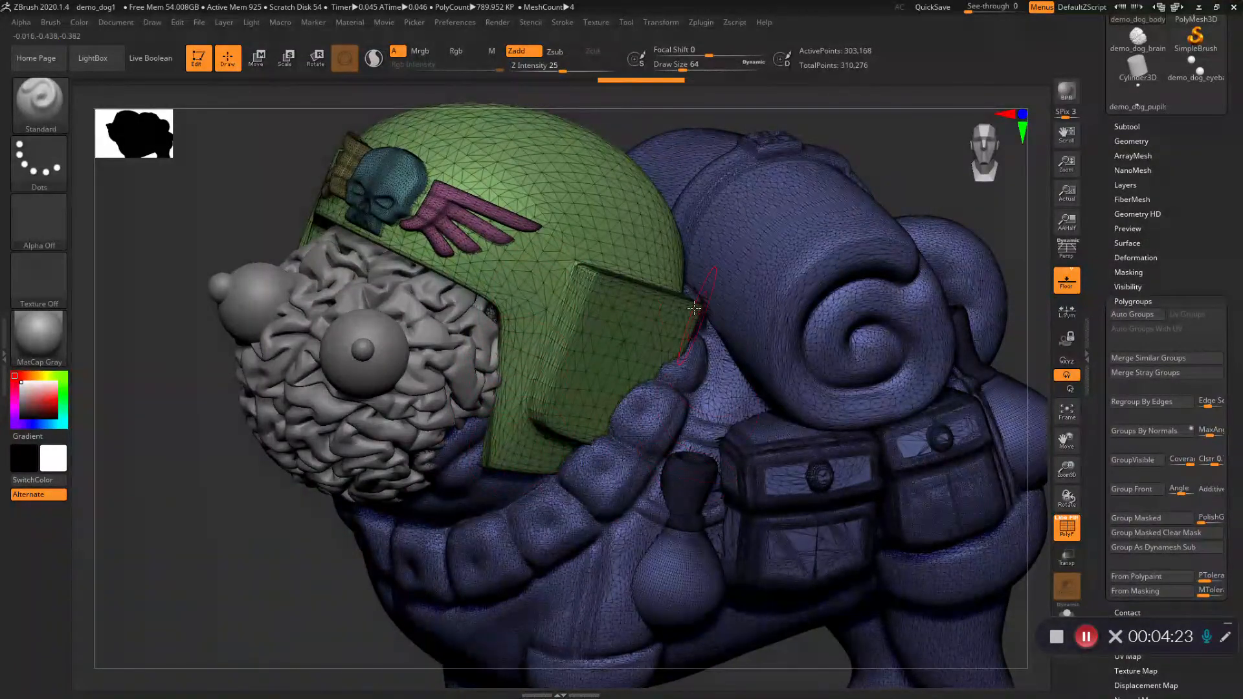
{"action": "mouse_move", "coordinate": [569, 284]}
{"action": "right_mouse_down"}
{"action": "mouse_move", "coordinate": [551, 284]}
{"action": "mouse_move", "coordinate": [575, 277]}
{"action": "mouse_move", "coordinate": [590, 305]}
{"action": "right_mouse_up"}
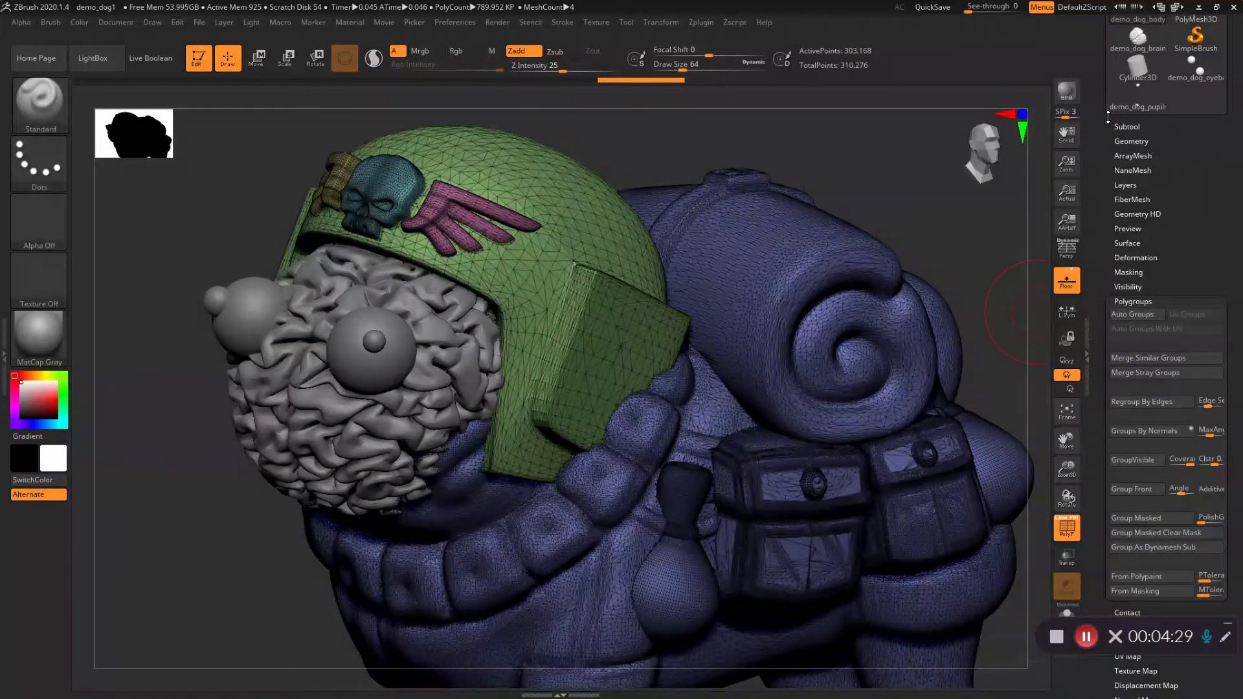
Step: Hide the demo_dog_brain1, demo_dog_eyeballs1 and demo_dog_pupils1 subtools
{"action": "left_click", "coordinate": [1125, 126]}
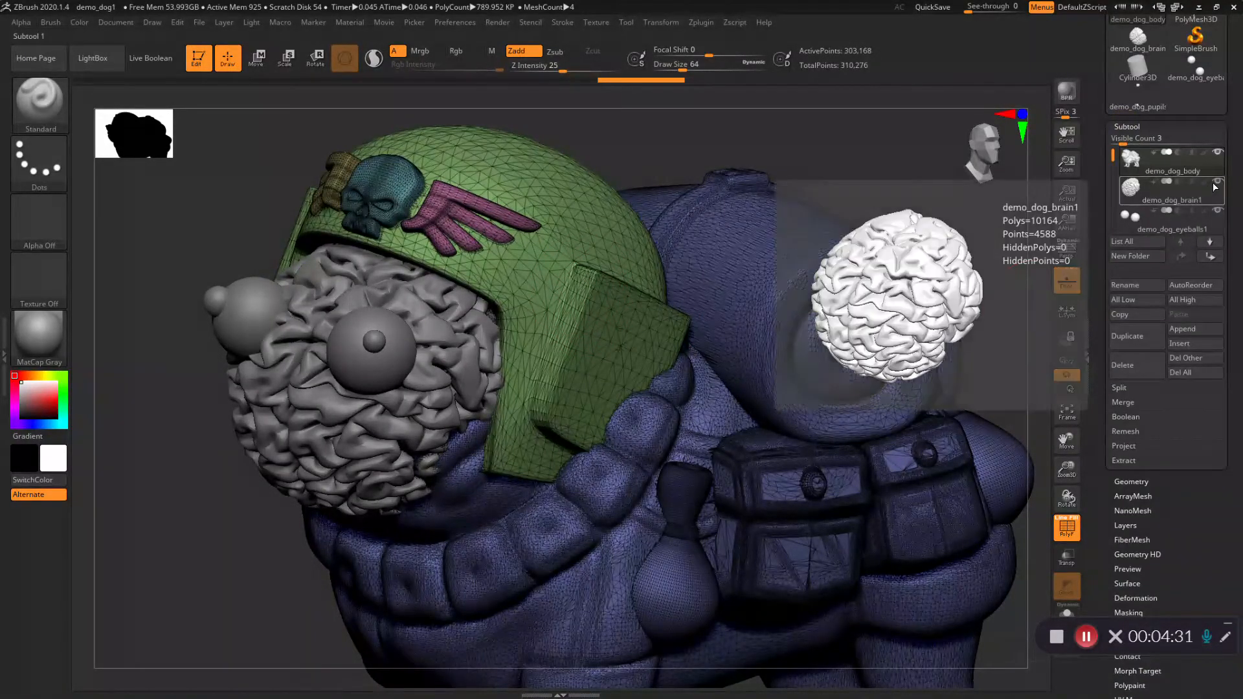
{"action": "left_click", "coordinate": [1218, 181]}
{"action": "left_click", "coordinate": [1217, 210]}
{"action": "left_click_drag", "start_coordinate": [1113, 154], "coordinate": [1113, 167]}
{"action": "left_click", "coordinate": [1216, 211]}
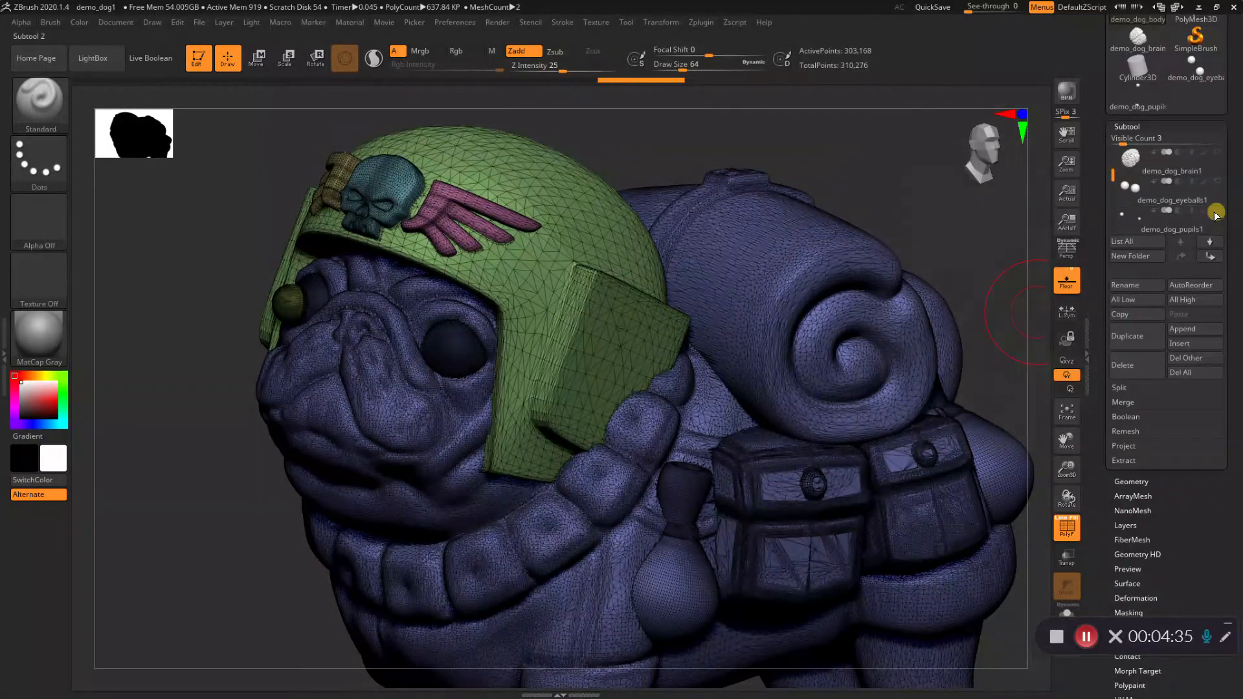
Step: Isolate the green helmet polygroup of the body and view it from the front
{"action": "right_click_drag", "start_coordinate": [841, 279], "coordinate": [828, 270]}
{"action": "right_click_drag", "start_coordinate": [588, 249], "coordinate": [584, 293], "text": "ctrl"}
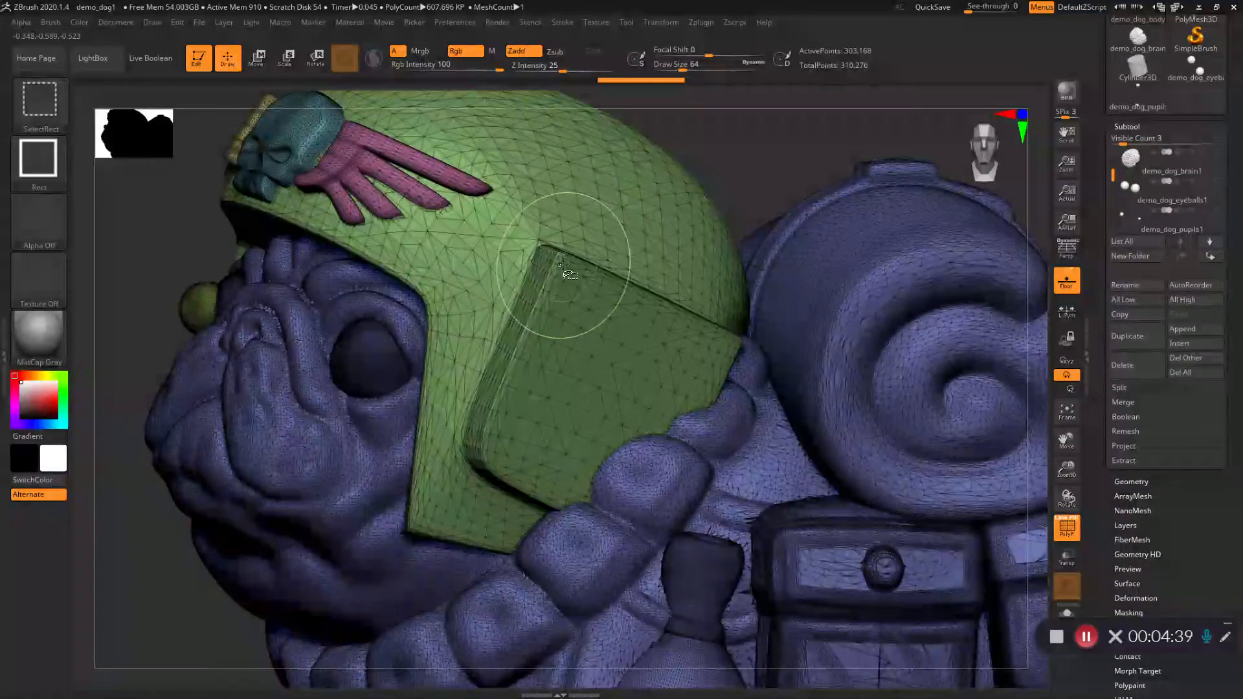
{"action": "key", "text": "ctrl"}
{"action": "key", "text": "ctrl+shift"}
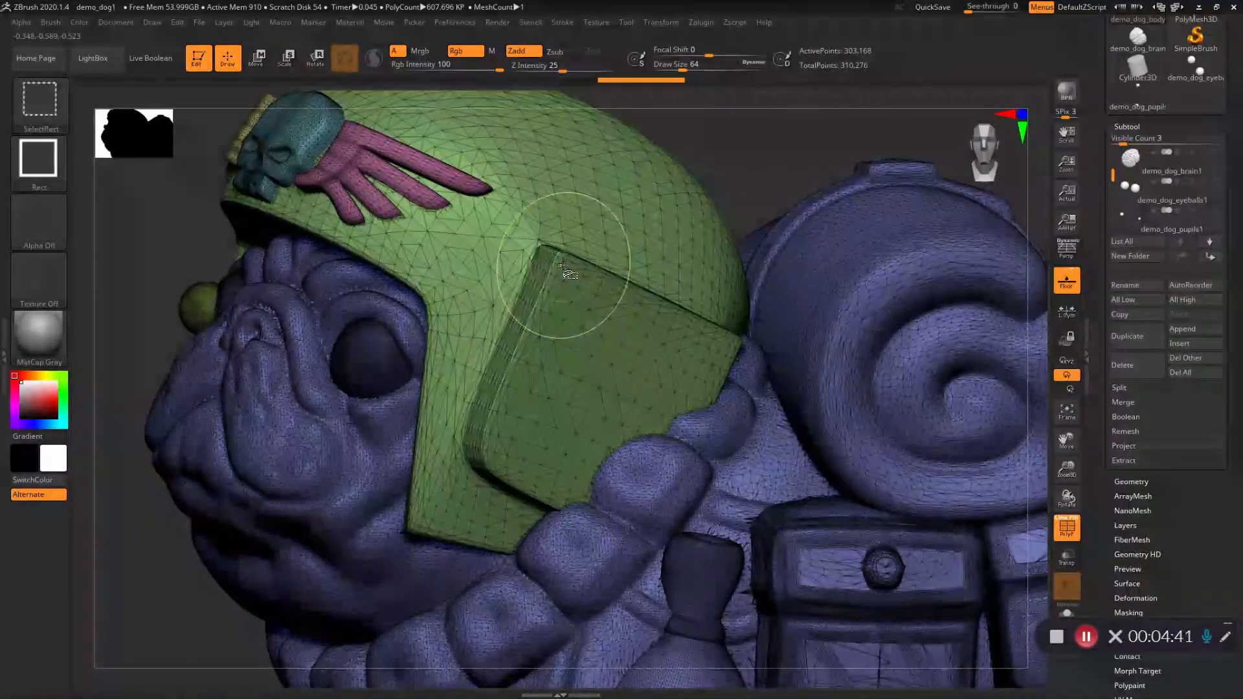
{"action": "left_click", "coordinate": [563, 265], "text": "ctrl+shift"}
{"action": "mouse_move", "coordinate": [563, 265]}
{"action": "right_mouse_down"}
{"action": "mouse_move", "coordinate": [608, 272]}
{"action": "mouse_move", "coordinate": [548, 340]}
{"action": "mouse_move", "coordinate": [560, 259]}
{"action": "mouse_move", "coordinate": [648, 268]}
{"action": "right_mouse_up"}
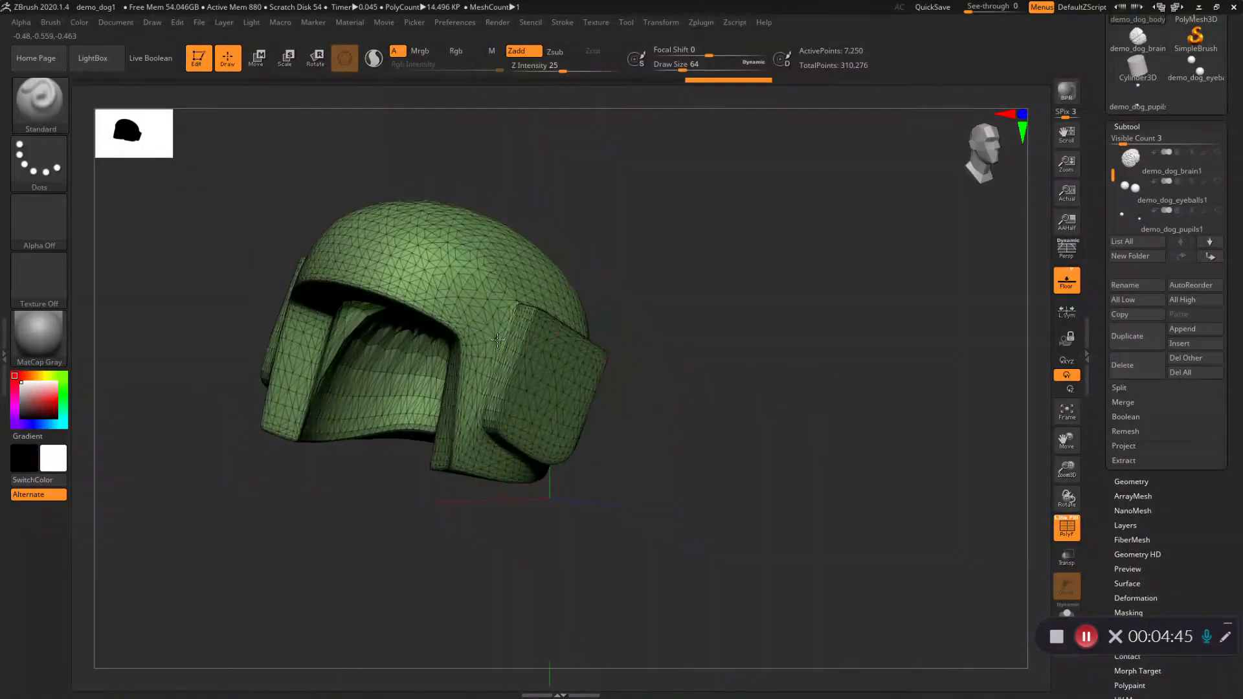
Step: Show all polygroups of the body, then isolate the helmet once more
{"action": "key", "text": "ctrl+shift"}
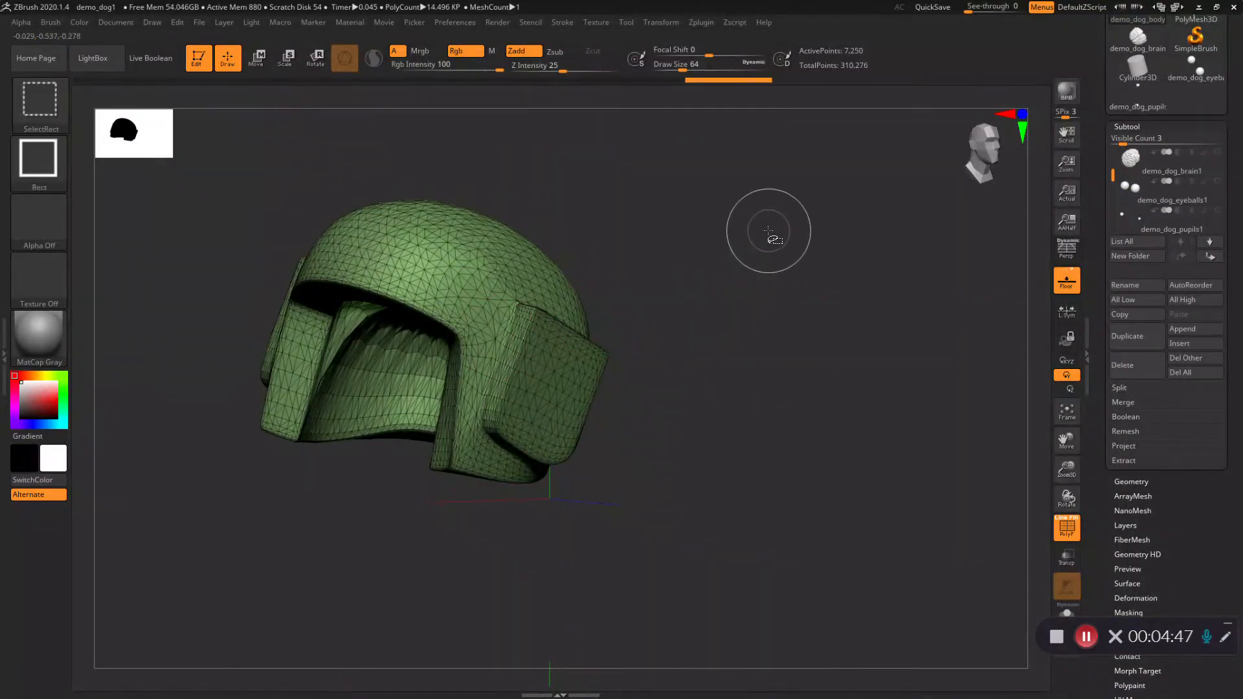
{"action": "left_click", "coordinate": [768, 231], "text": "ctrl+shift"}
{"action": "right_click_drag", "start_coordinate": [476, 291], "coordinate": [603, 323], "text": "ctrl"}
{"action": "left_click", "coordinate": [540, 312], "text": "ctrl+shift"}
Step: Bring back the full body and reset the active colour to white
{"action": "key", "text": "super"}
{"action": "right_click", "coordinate": [603, 323]}
{"action": "left_click", "coordinate": [504, 340]}
{"action": "left_click", "coordinate": [427, 384]}
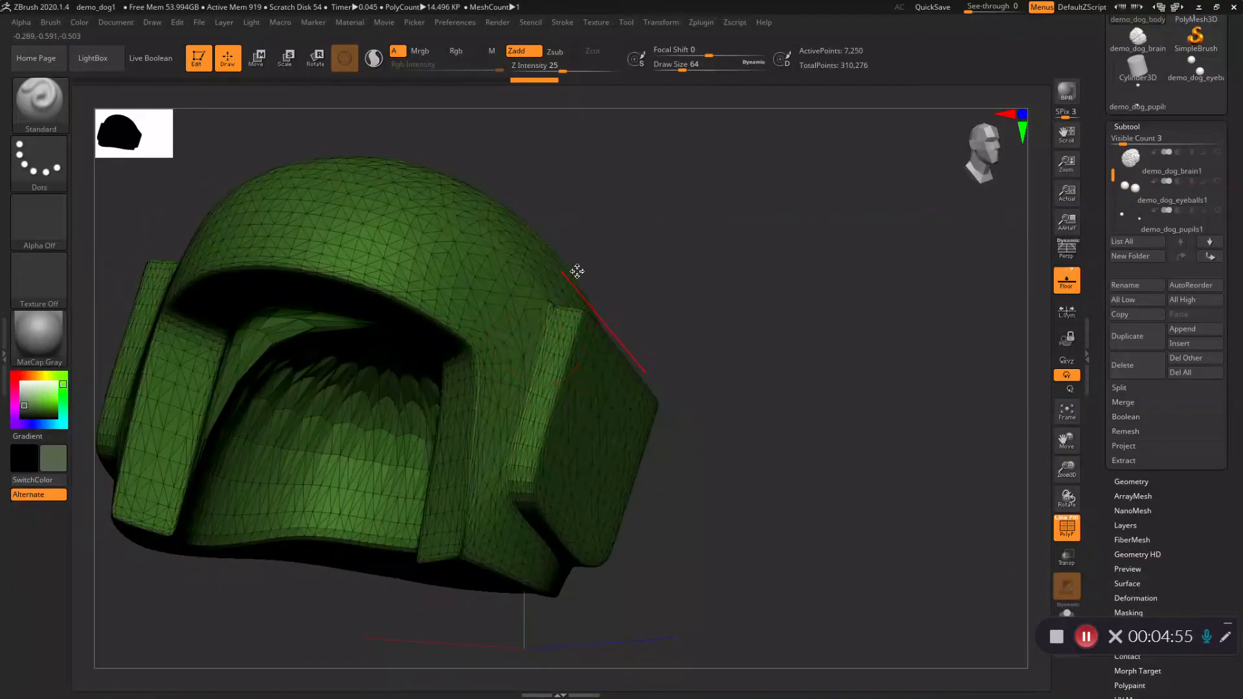
{"action": "left_click", "coordinate": [542, 327], "text": "ctrl+shift"}
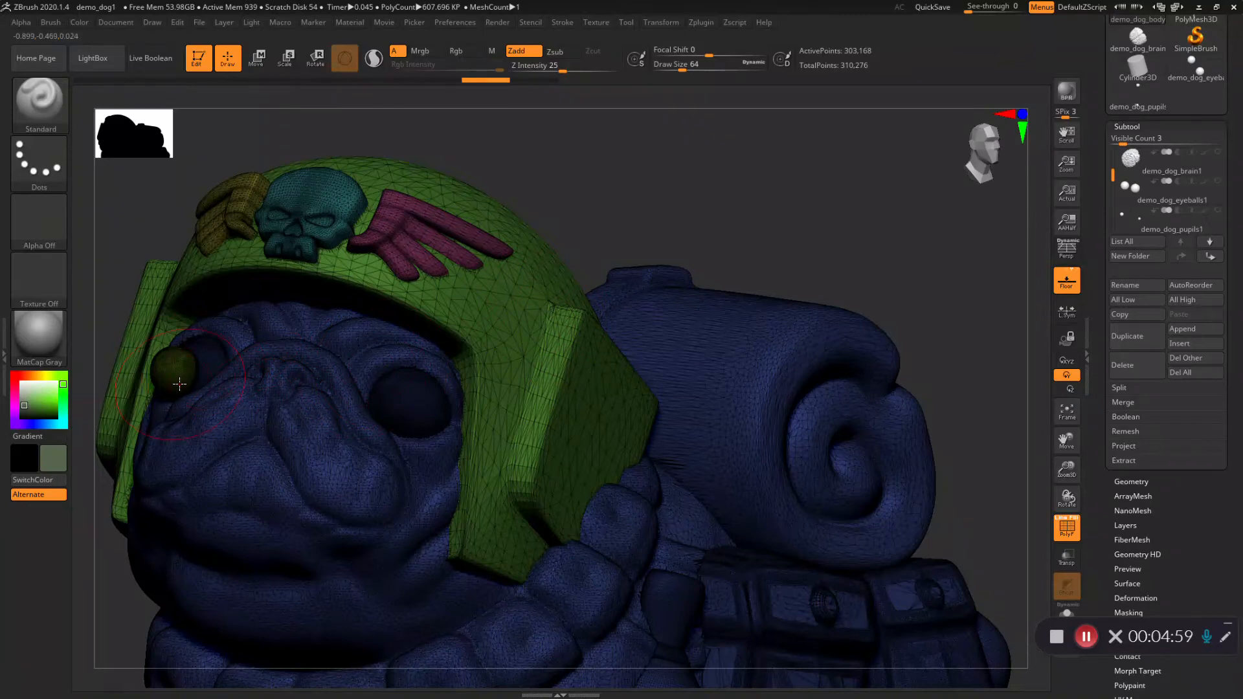
{"action": "mouse_move", "coordinate": [23, 411]}
{"action": "left_mouse_down"}
{"action": "mouse_move", "coordinate": [10, 365]}
{"action": "mouse_move", "coordinate": [16, 377]}
{"action": "left_mouse_up"}
Step: Isolate the helmet polygroup and inspect the mesh on its inner side
{"action": "mouse_move", "coordinate": [517, 260]}
{"action": "right_mouse_down", "text": "ctrl"}
{"action": "mouse_move", "coordinate": [534, 327]}
{"action": "mouse_move", "coordinate": [515, 340]}
{"action": "right_mouse_up", "text": "ctrl"}
{"action": "left_click", "coordinate": [553, 313], "text": "ctrl+shift"}
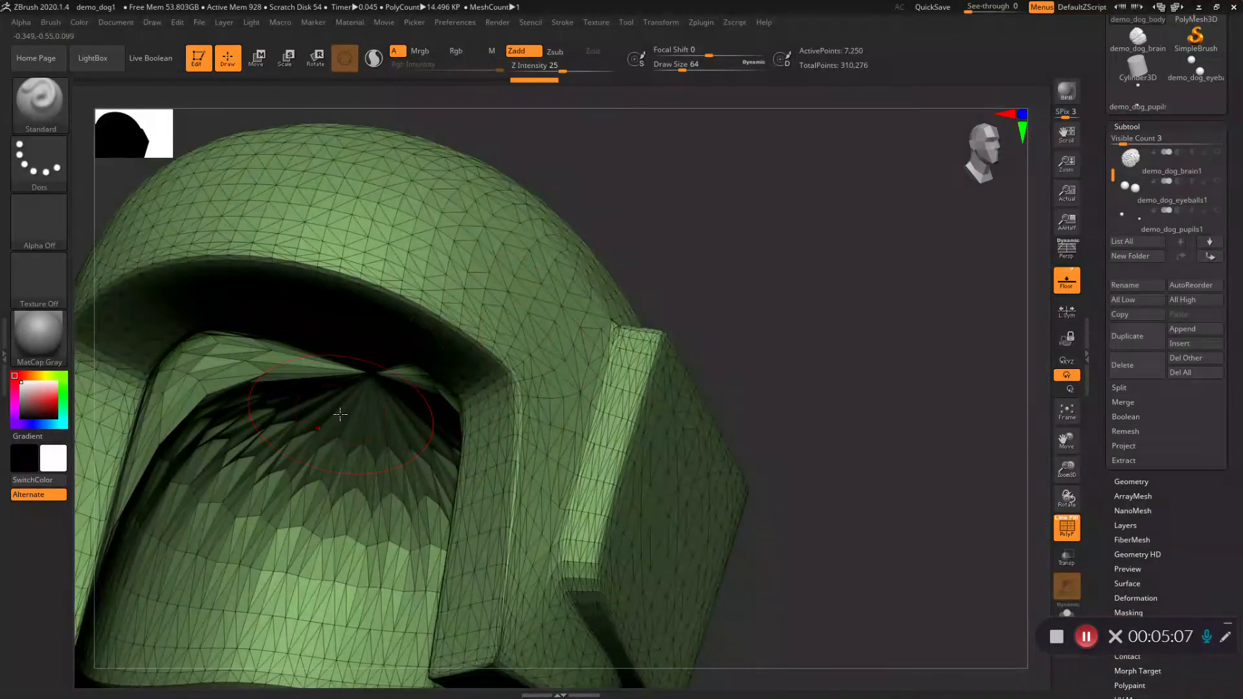
{"action": "right_click_drag", "start_coordinate": [340, 414], "coordinate": [665, 251]}
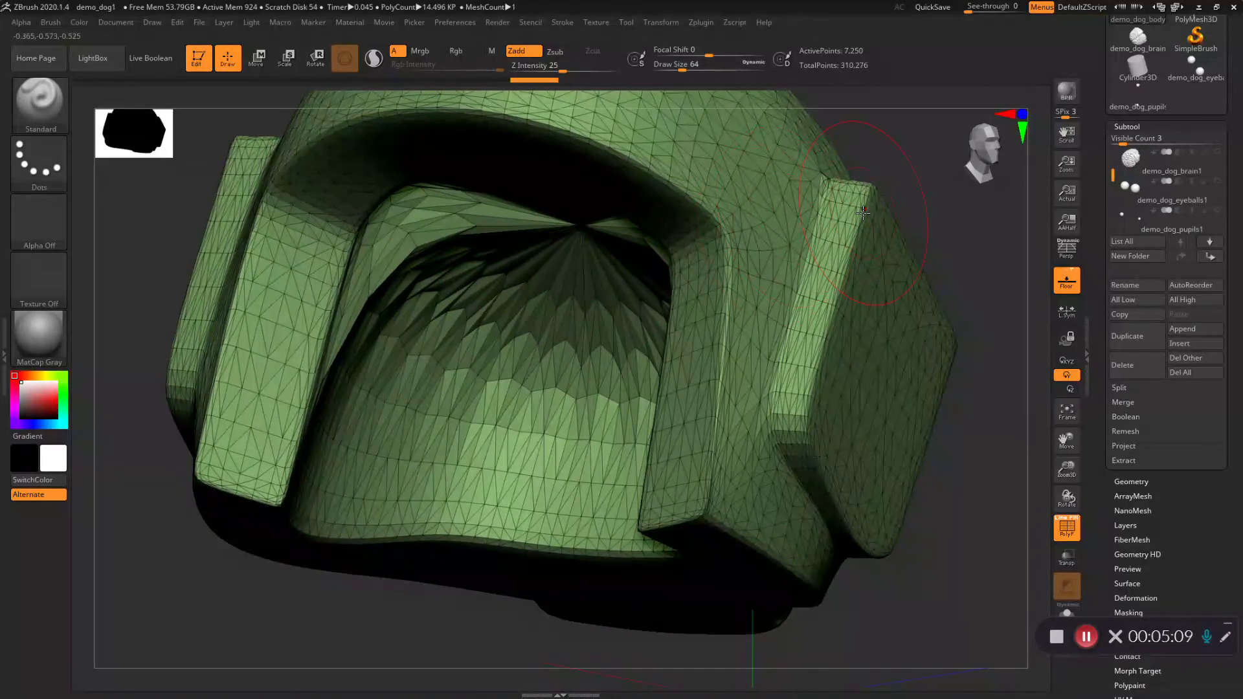
Step: Hide only the helmet polygroup and inspect the dog's head underneath
{"action": "key", "text": "ctrl+shift"}
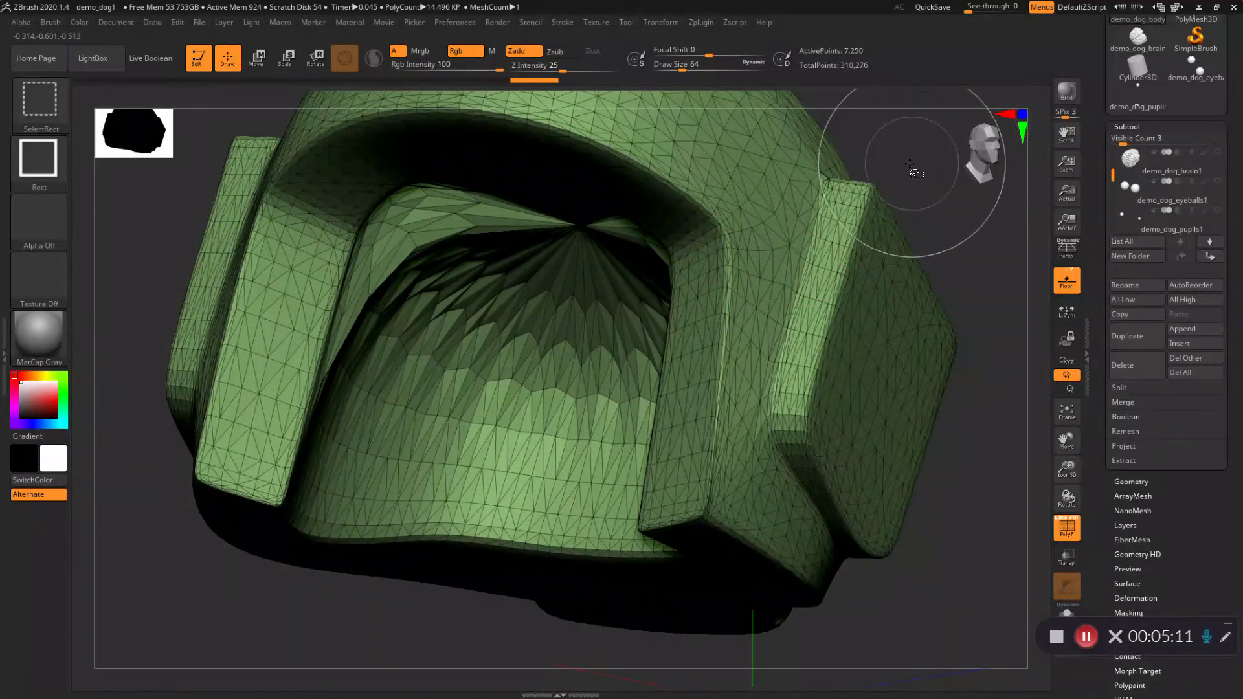
{"action": "left_click", "coordinate": [854, 250], "text": "ctrl+shift"}
{"action": "mouse_move", "coordinate": [853, 250]}
{"action": "right_mouse_down"}
{"action": "mouse_move", "coordinate": [782, 306]}
{"action": "mouse_move", "coordinate": [583, 352]}
{"action": "mouse_move", "coordinate": [272, 454]}
{"action": "mouse_move", "coordinate": [415, 371]}
{"action": "right_mouse_up"}
{"action": "mouse_move", "coordinate": [459, 421]}
{"action": "right_mouse_down"}
{"action": "mouse_move", "coordinate": [456, 371]}
{"action": "mouse_move", "coordinate": [497, 311]}
{"action": "mouse_move", "coordinate": [498, 284]}
{"action": "right_mouse_up"}
{"action": "right_click_drag", "start_coordinate": [494, 397], "coordinate": [489, 297], "text": "ctrl"}
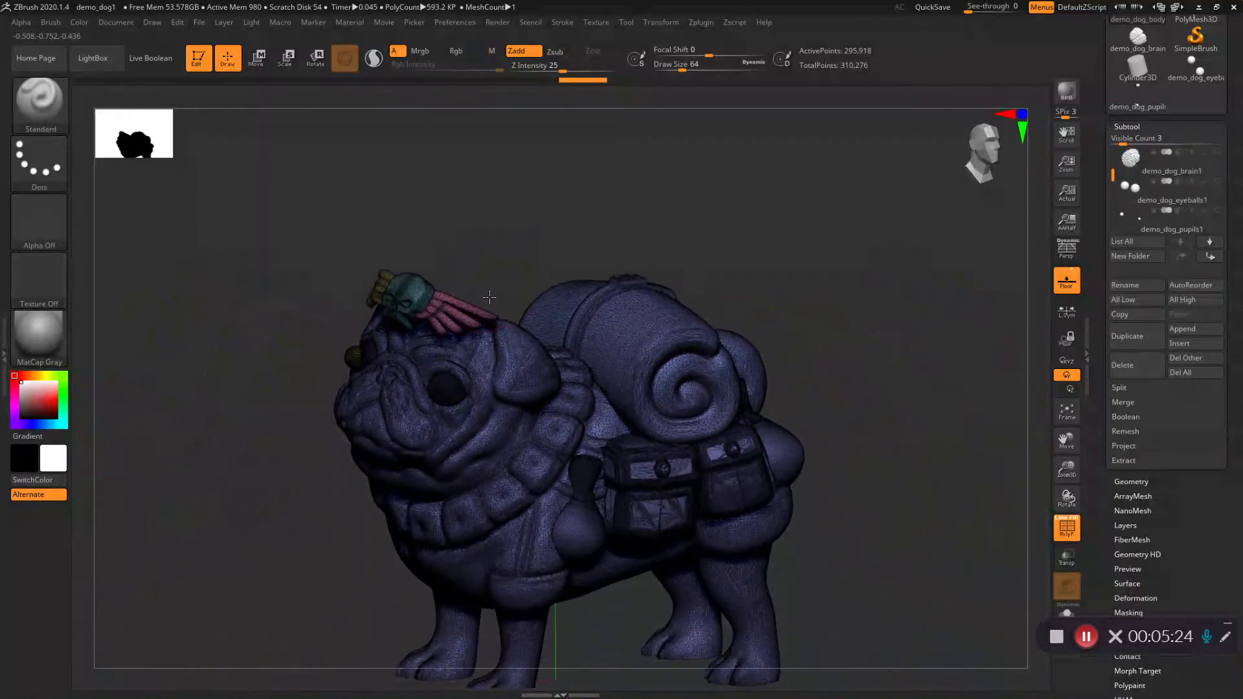
Step: Show all of the body's polygroups and turn off the polygon wireframe display
{"action": "left_click", "coordinate": [748, 236], "text": "ctrl+shift"}
{"action": "right_click_drag", "start_coordinate": [748, 236], "coordinate": [674, 289]}
{"action": "mouse_move", "coordinate": [605, 364]}
{"action": "right_mouse_down", "text": "ctrl"}
{"action": "mouse_move", "coordinate": [607, 418]}
{"action": "mouse_move", "coordinate": [592, 292]}
{"action": "mouse_move", "coordinate": [575, 290]}
{"action": "mouse_move", "coordinate": [576, 305]}
{"action": "right_mouse_up", "text": "ctrl"}
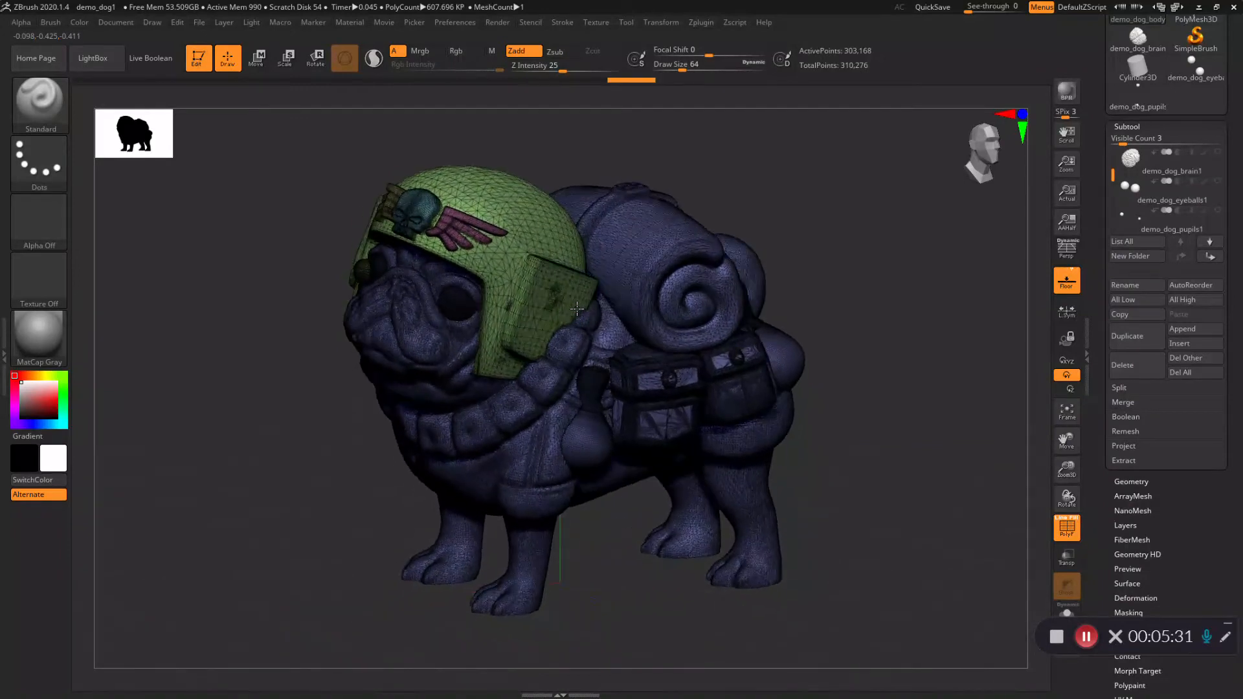
{"action": "key", "text": "shift+f"}
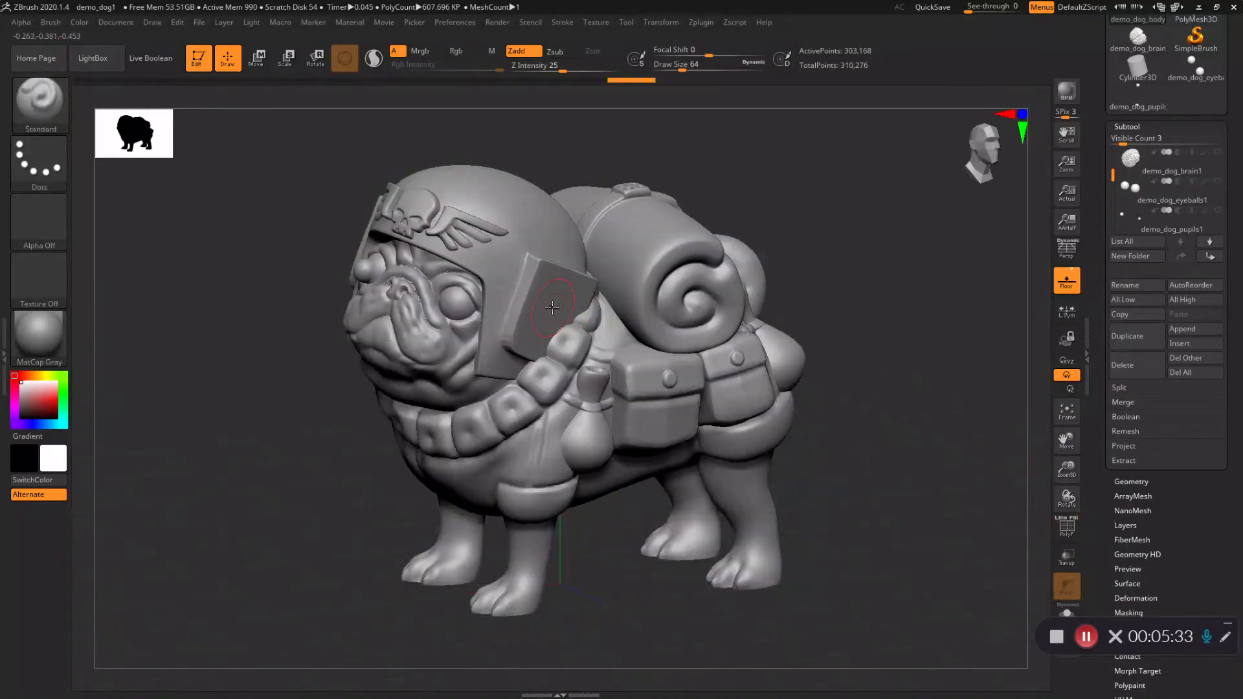
Step: Try DynaMesh on the body twice at resolution 32 and undo each remesh
{"action": "left_click", "coordinate": [1149, 479]}
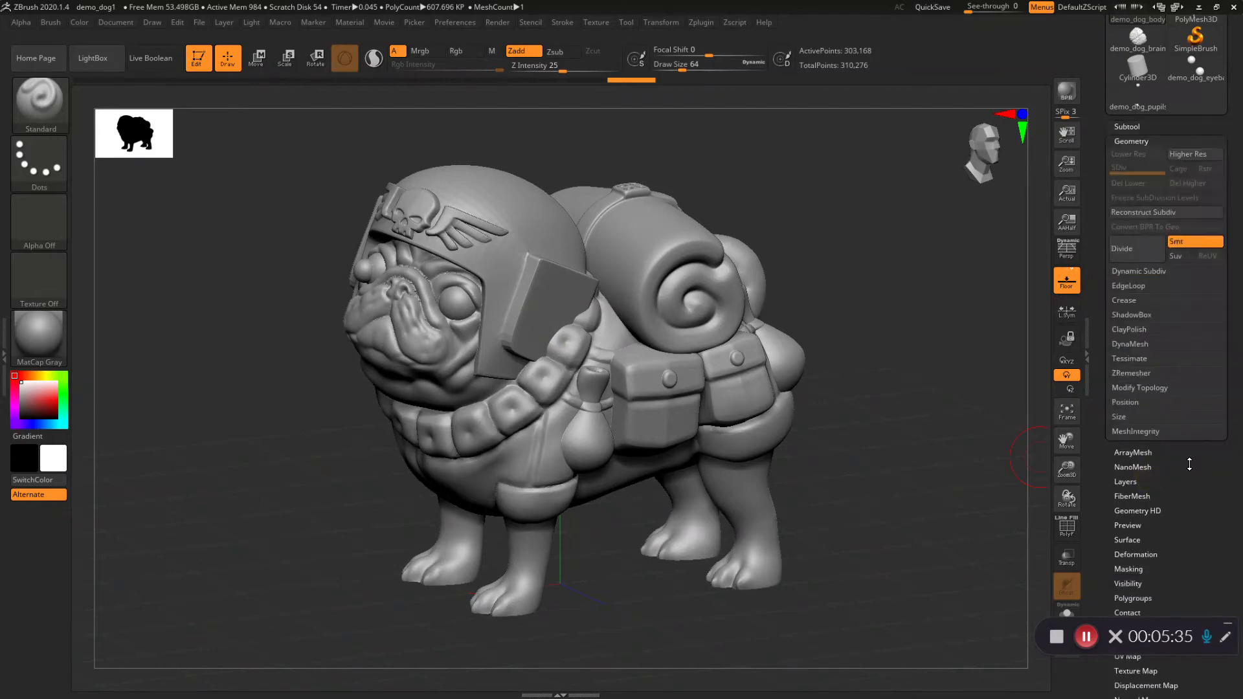
{"action": "left_click", "coordinate": [1132, 344]}
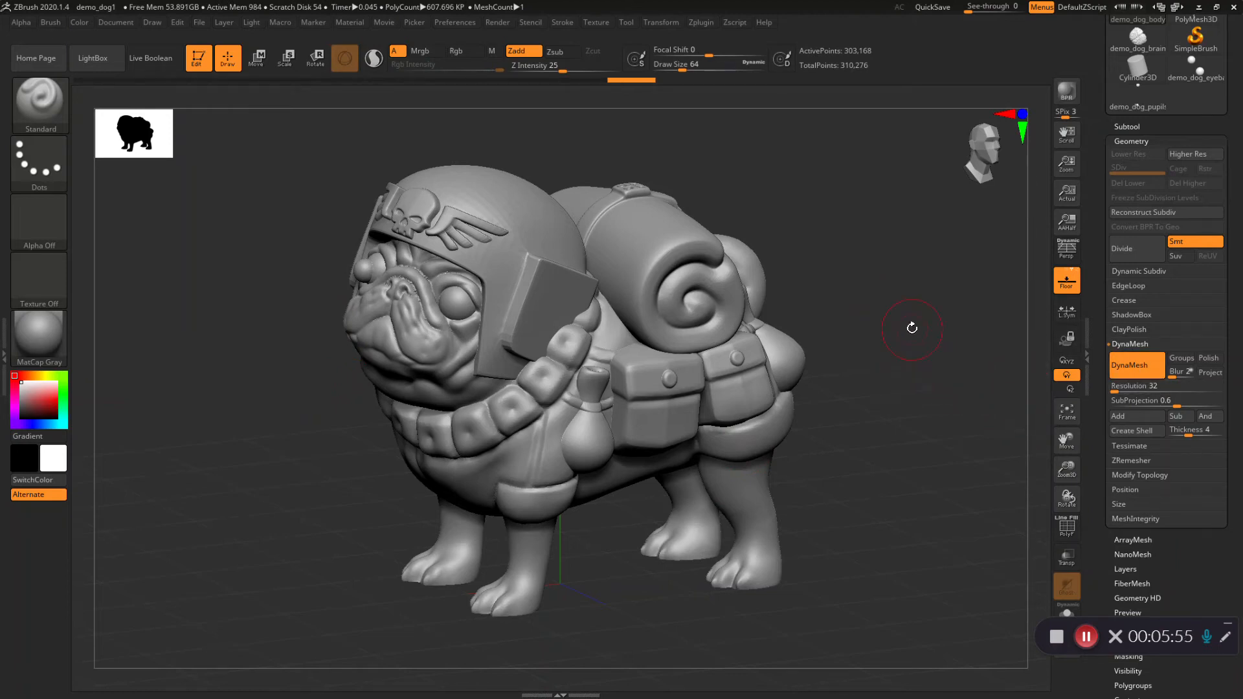
{"action": "key", "text": "ctrl"}
{"action": "left_click_drag", "start_coordinate": [877, 300], "coordinate": [950, 392], "text": "ctrl"}
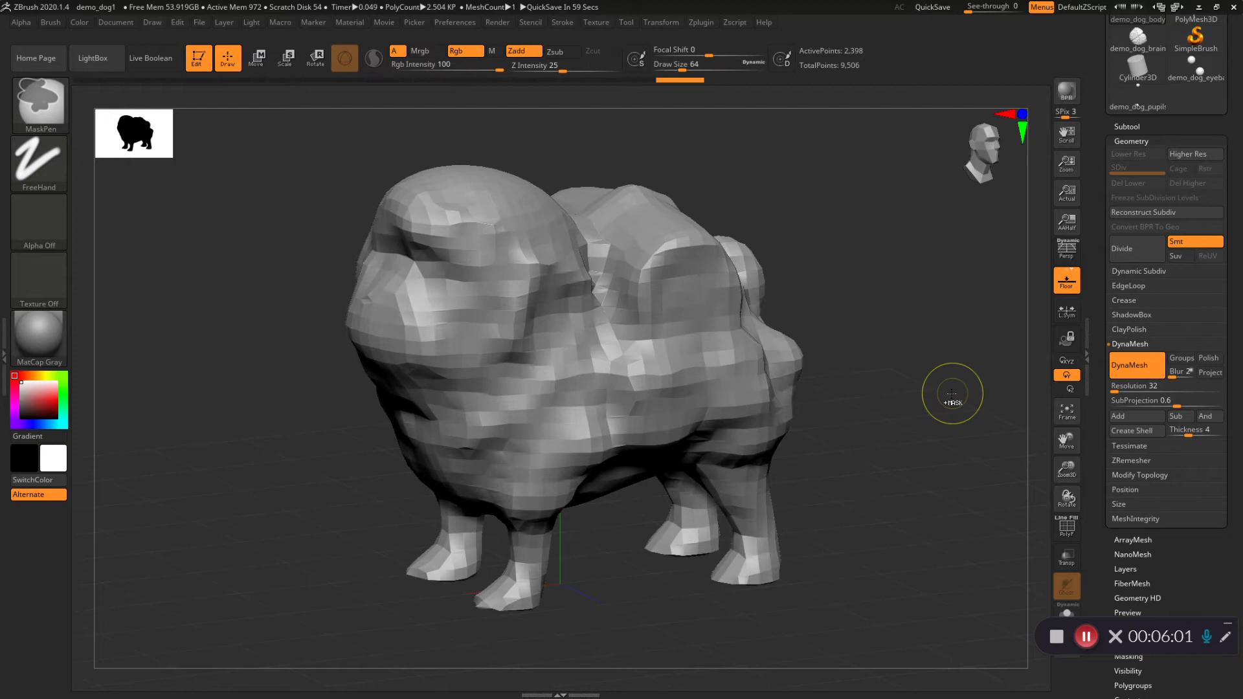
{"action": "key", "text": "ctrl+z"}
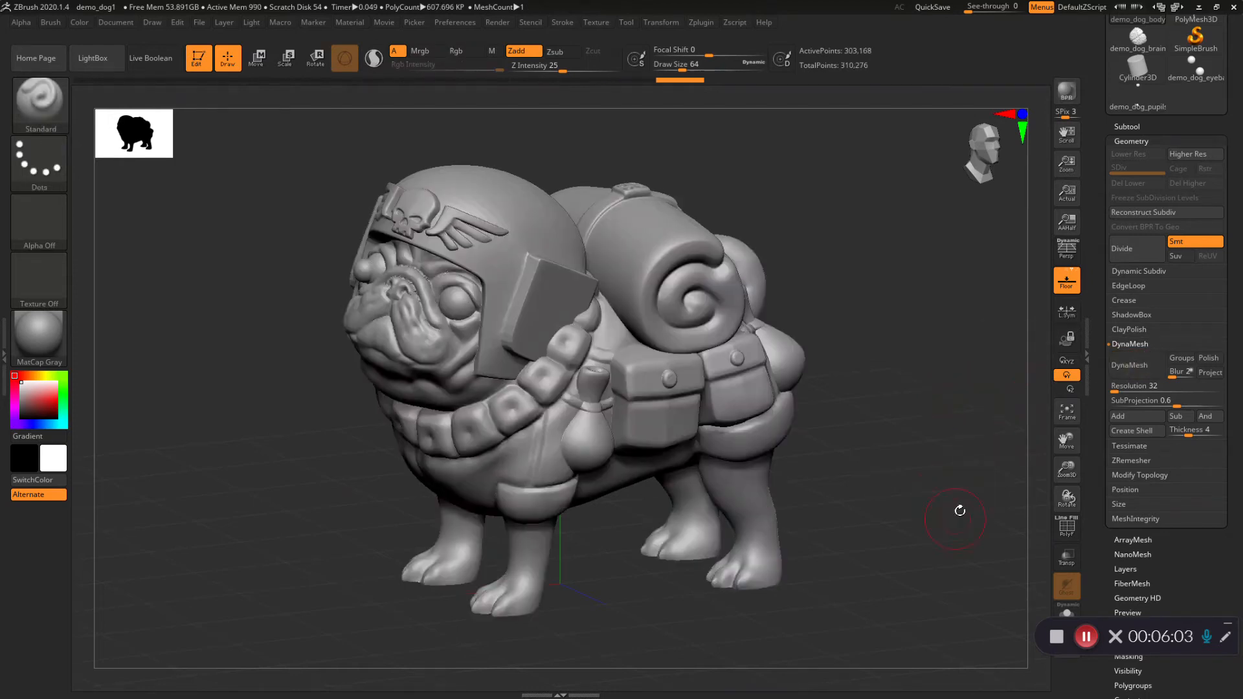
{"action": "left_click", "coordinate": [1141, 366]}
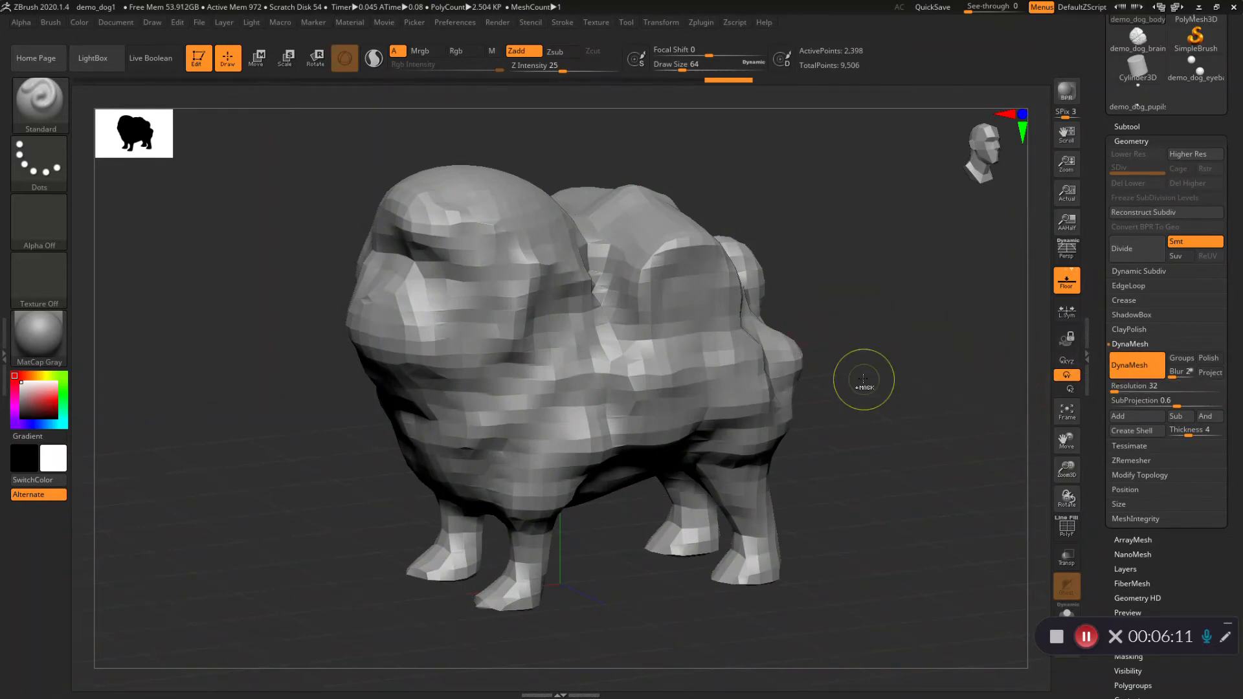
{"action": "key", "text": "ctrl+z"}
Step: Try DynaMesh on the body at resolution 104 and undo the remesh
{"action": "left_click", "coordinate": [1125, 387]}
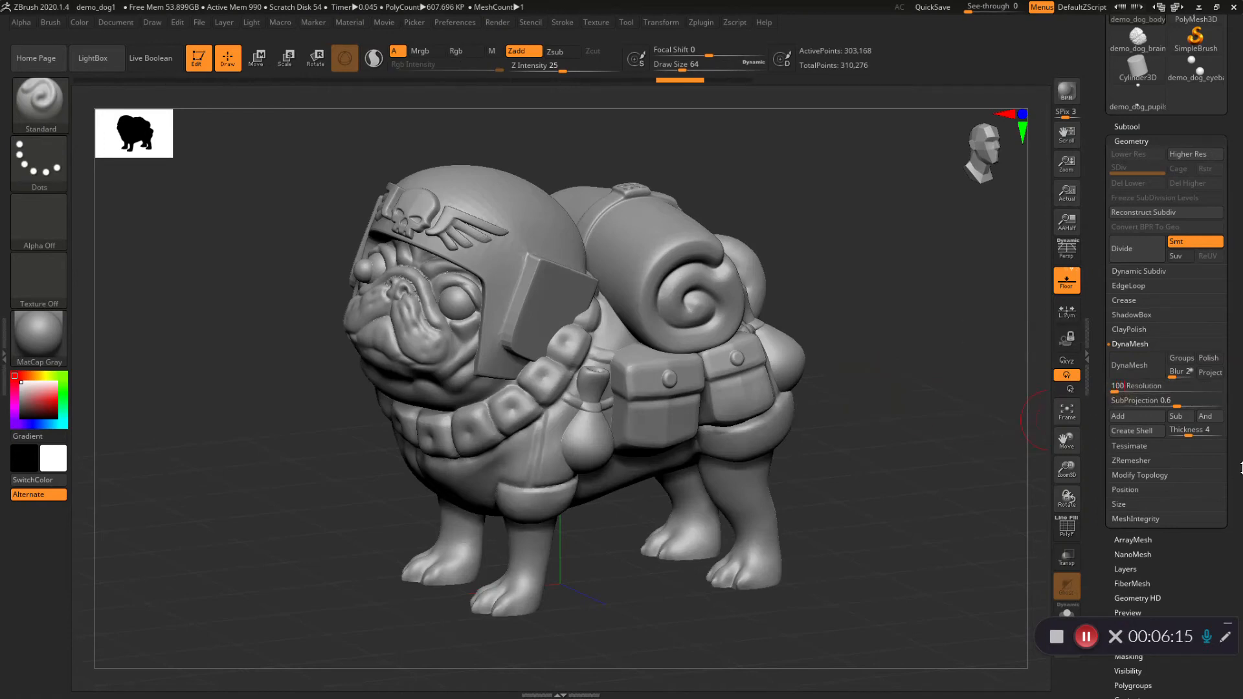
{"action": "type", "text": "104"}
{"action": "left_click", "coordinate": [1129, 365]}
{"action": "left_click_drag", "start_coordinate": [866, 356], "coordinate": [883, 382]}
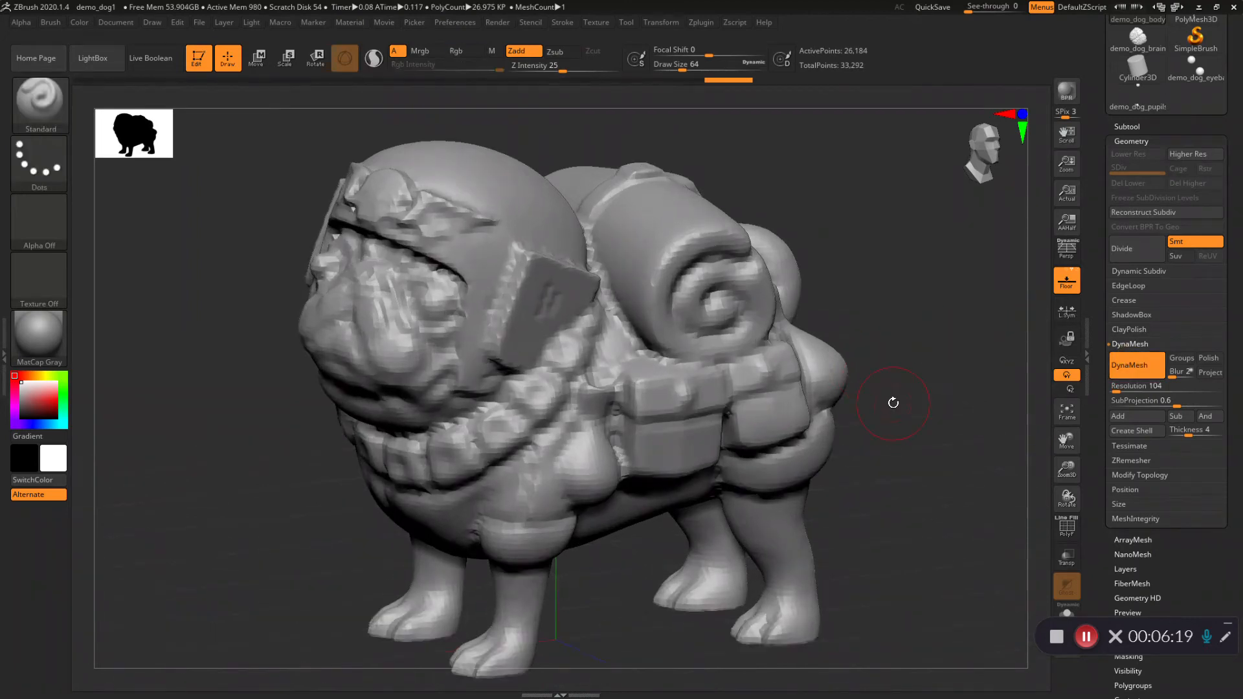
{"action": "key", "text": "ctrl"}
{"action": "key", "text": "ctrl+z"}
Step: Remesh the body with DynaMesh at resolution 504
{"action": "left_click", "coordinate": [1116, 386]}
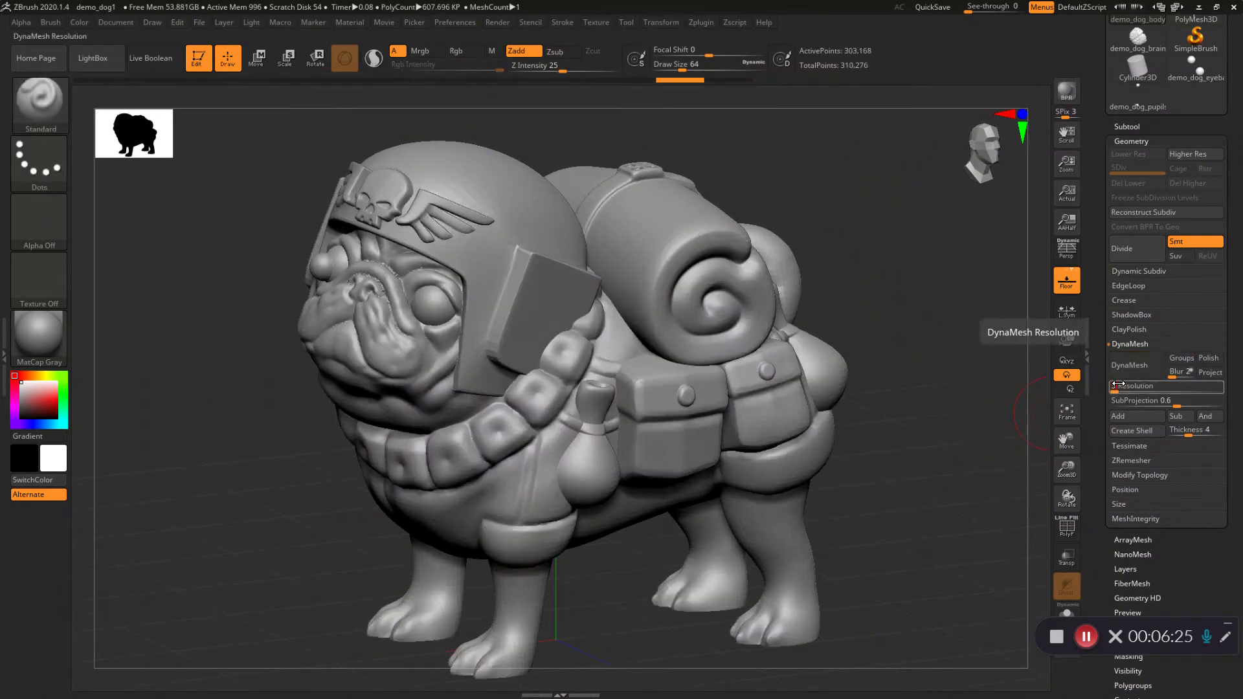
{"action": "type", "text": "504"}
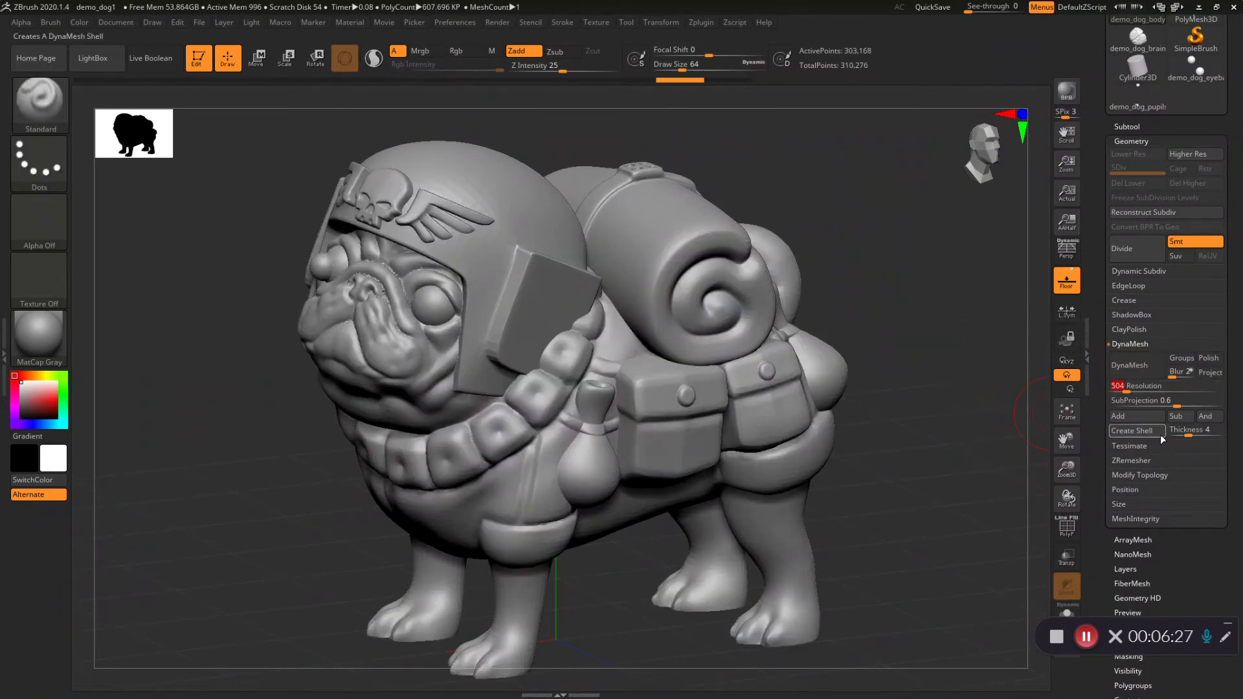
{"action": "left_click", "coordinate": [1132, 368]}
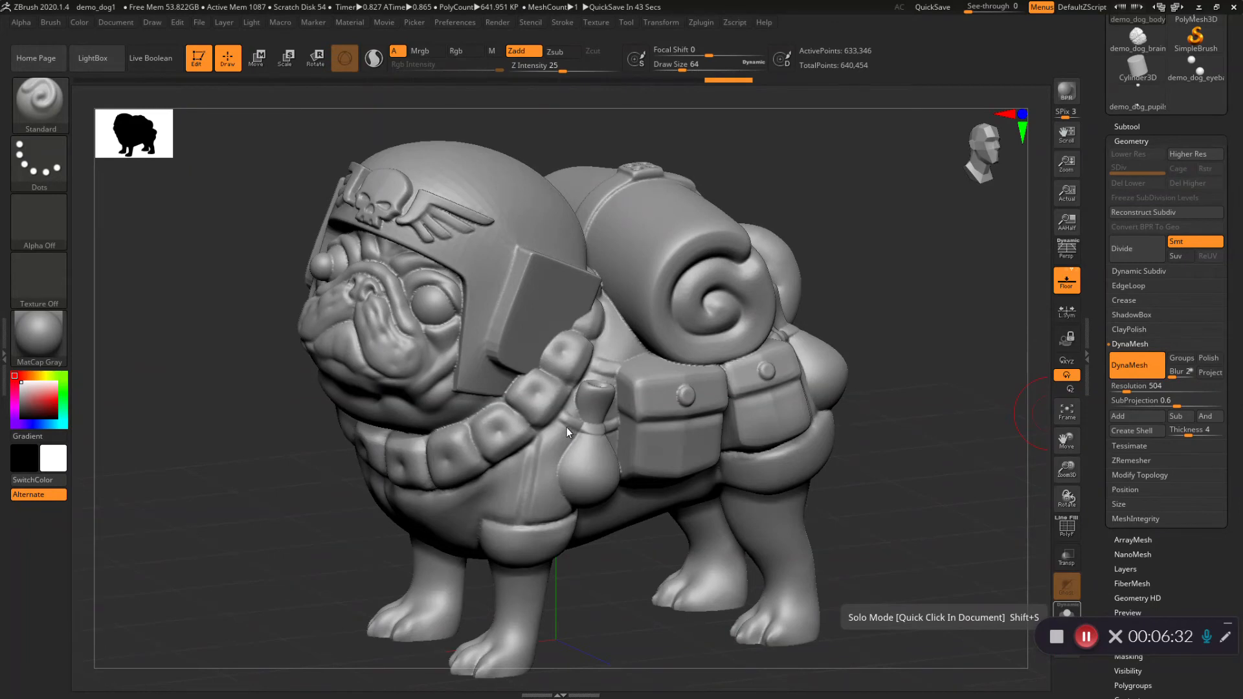
Step: Turn on the polygon wireframe display and briefly isolate the helmet's wing polygroup to examine its mesh before showing the whole body
{"action": "mouse_move", "coordinate": [510, 358]}
{"action": "right_mouse_down"}
{"action": "mouse_move", "coordinate": [460, 335]}
{"action": "mouse_move", "coordinate": [485, 336]}
{"action": "mouse_move", "coordinate": [506, 367]}
{"action": "mouse_move", "coordinate": [532, 360]}
{"action": "mouse_move", "coordinate": [531, 332]}
{"action": "mouse_move", "coordinate": [526, 379]}
{"action": "mouse_move", "coordinate": [487, 372]}
{"action": "mouse_move", "coordinate": [529, 382]}
{"action": "right_mouse_up"}
{"action": "key", "text": "shift+f"}
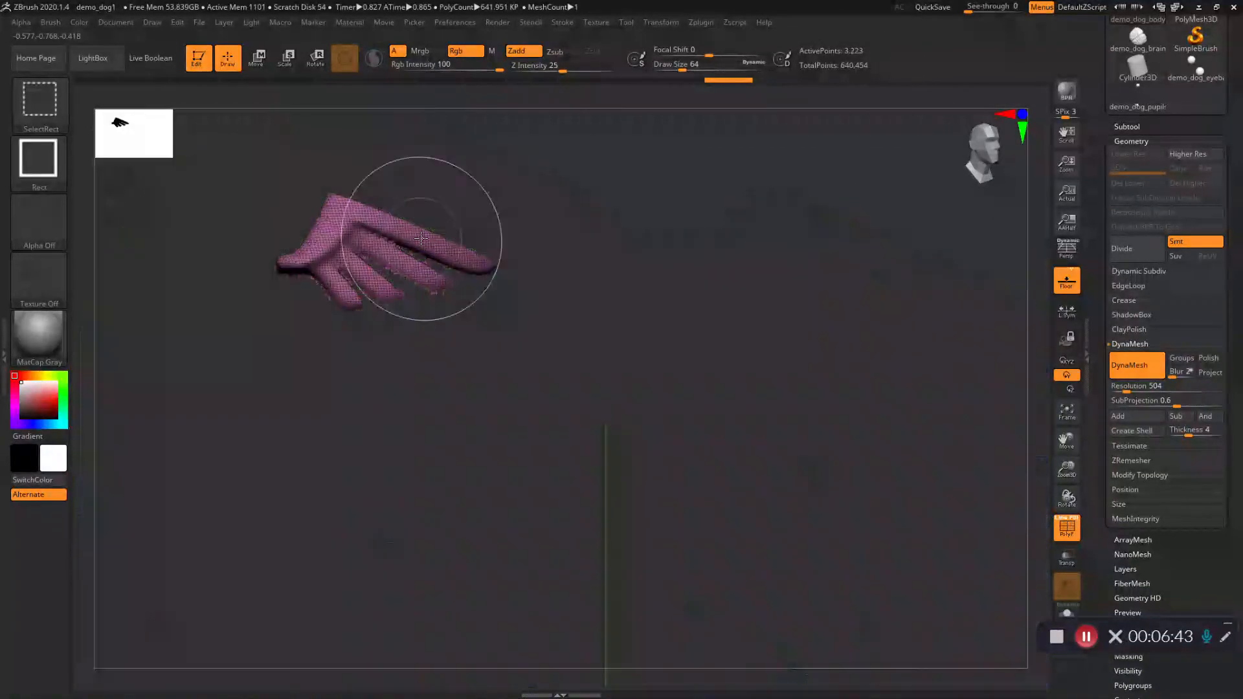
{"action": "left_click", "coordinate": [424, 246], "text": "ctrl+shift"}
{"action": "mouse_move", "coordinate": [457, 317]}
{"action": "right_mouse_down"}
{"action": "mouse_move", "coordinate": [488, 303]}
{"action": "mouse_move", "coordinate": [464, 300]}
{"action": "mouse_move", "coordinate": [476, 278]}
{"action": "right_mouse_up"}
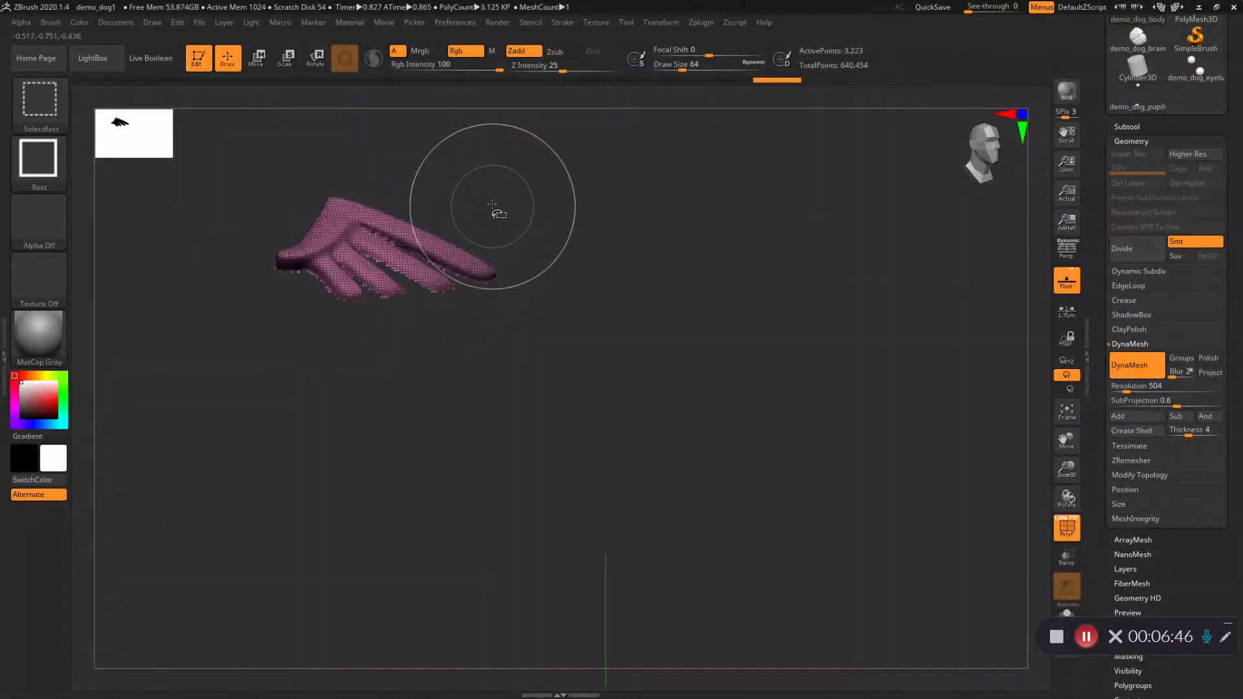
{"action": "left_click", "coordinate": [492, 206], "text": "ctrl+shift"}
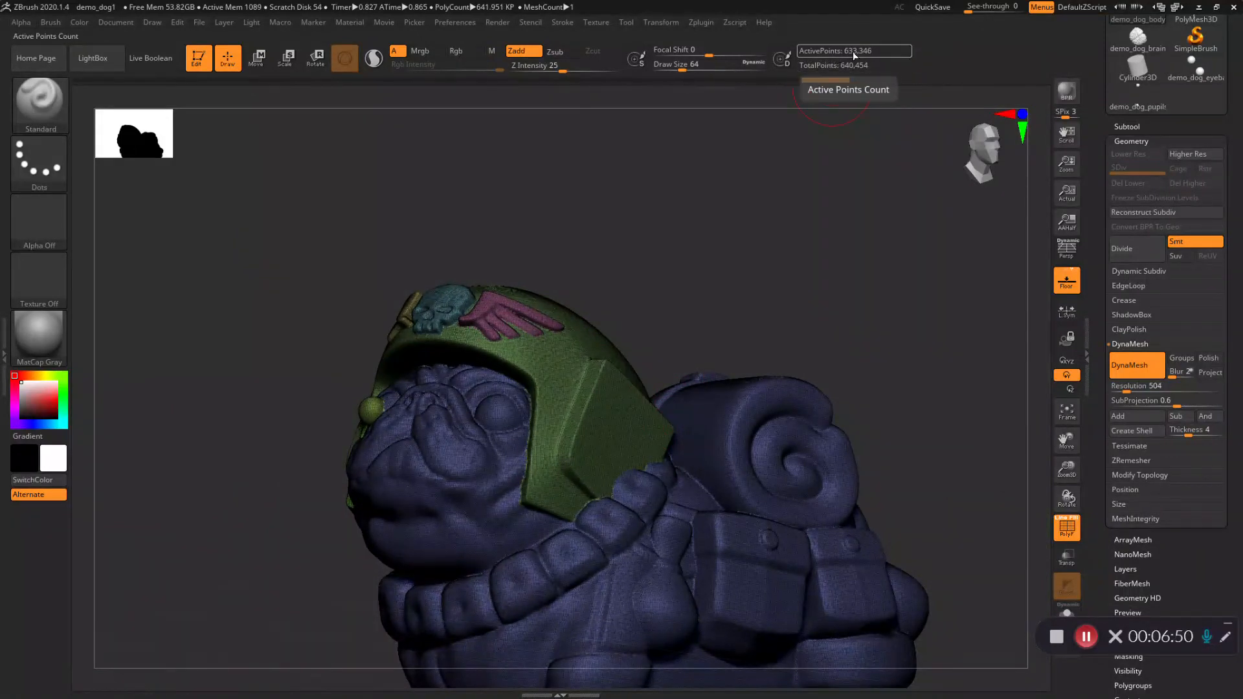
{"action": "mouse_move", "coordinate": [790, 308]}
{"action": "left_mouse_down"}
{"action": "mouse_move", "coordinate": [718, 175]}
{"action": "mouse_move", "coordinate": [749, 263]}
{"action": "mouse_move", "coordinate": [818, 336]}
{"action": "left_mouse_up"}
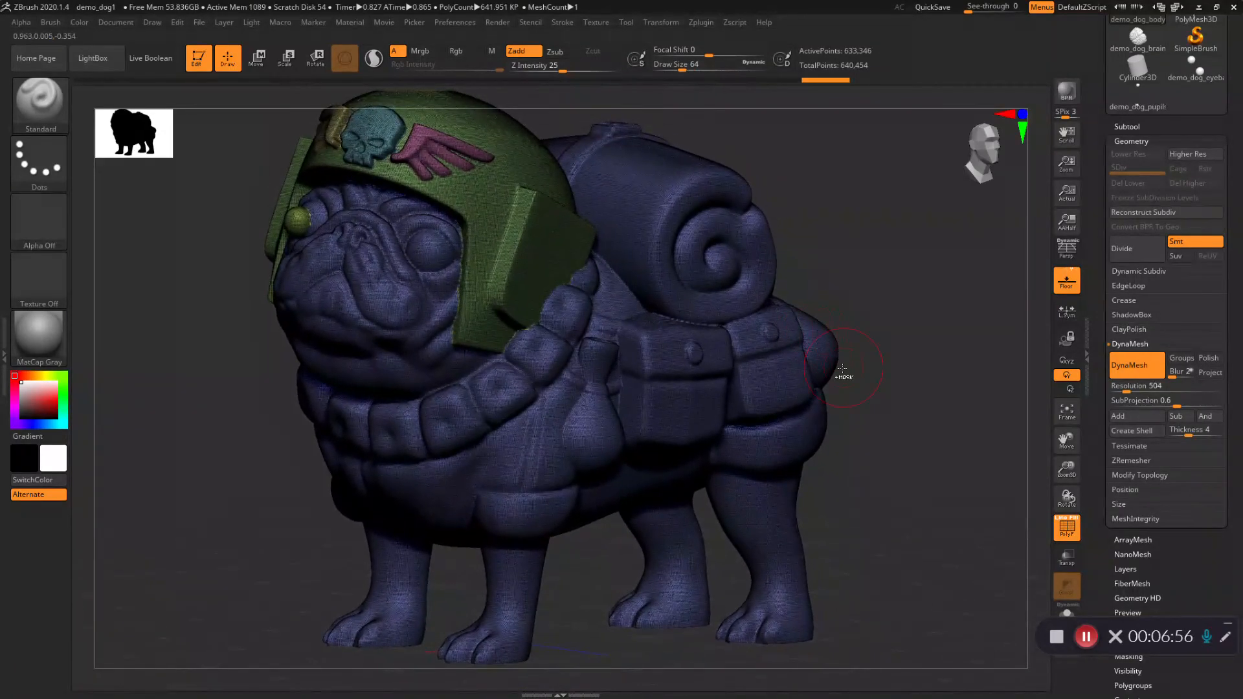
{"action": "right_click_drag", "start_coordinate": [843, 376], "coordinate": [831, 339], "text": "ctrl"}
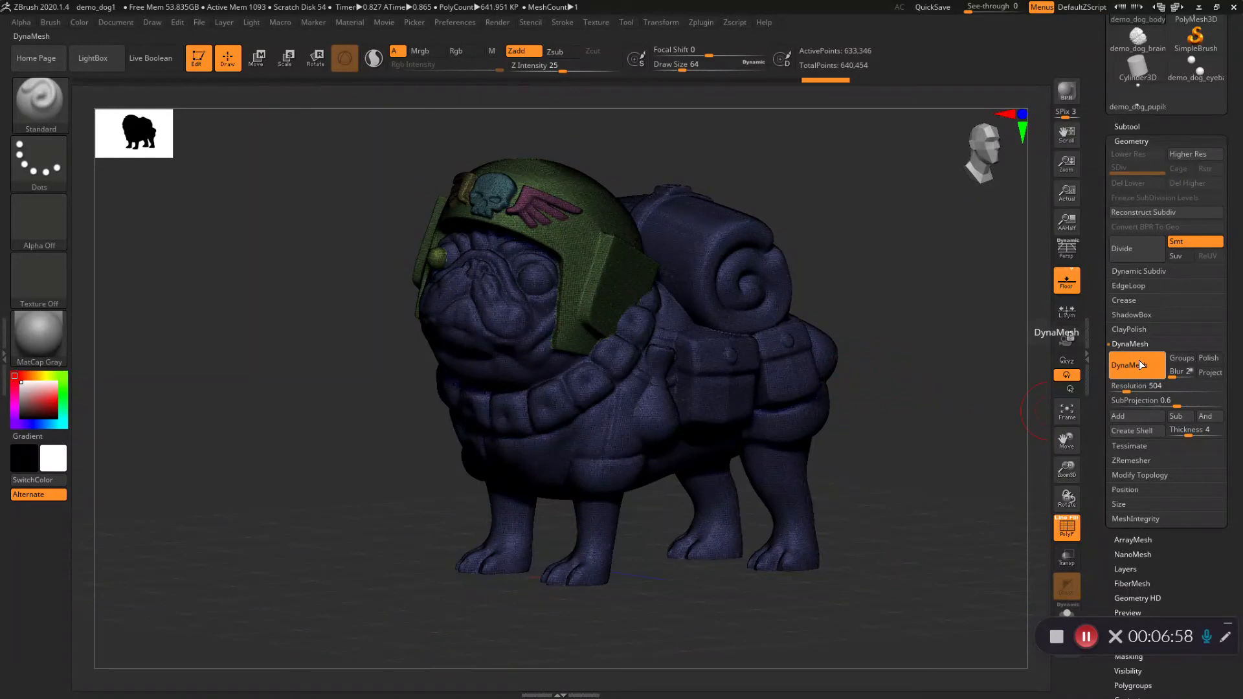
Step: Remesh the body with ZRemesher at a target polygon count of 100
{"action": "left_click", "coordinate": [1127, 460]}
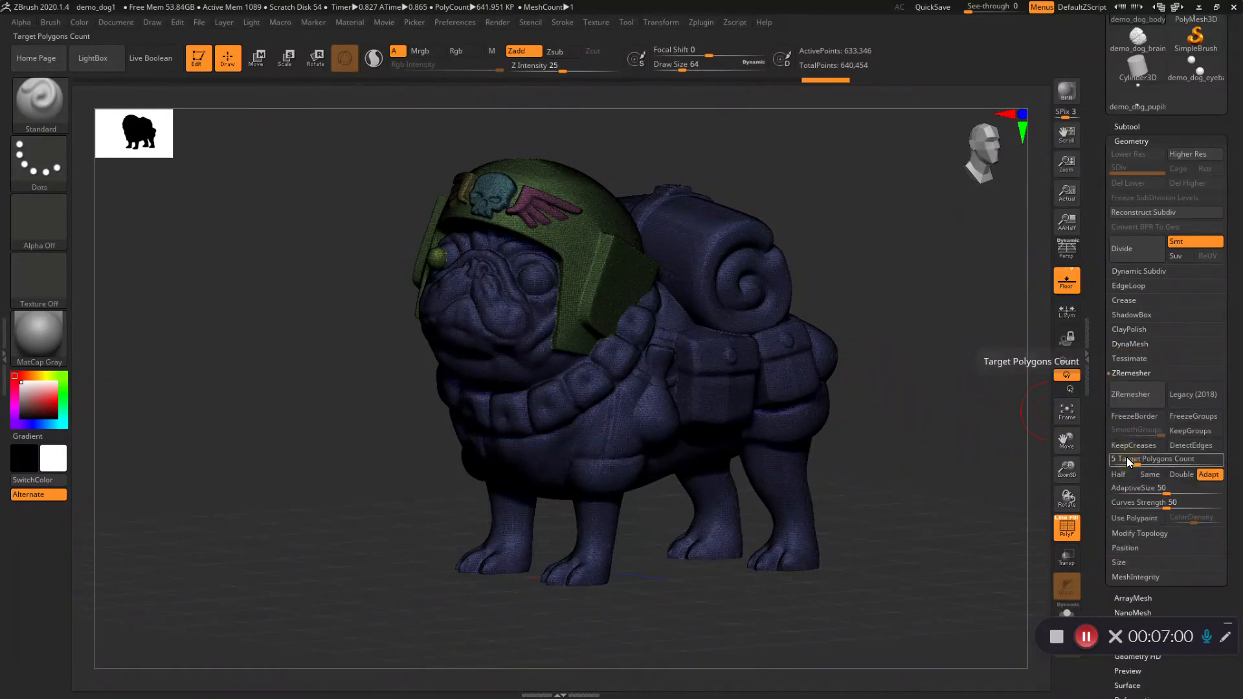
{"action": "right_click_drag", "start_coordinate": [624, 348], "coordinate": [635, 390], "text": "ctrl"}
{"action": "right_click_drag", "start_coordinate": [724, 459], "coordinate": [712, 442]}
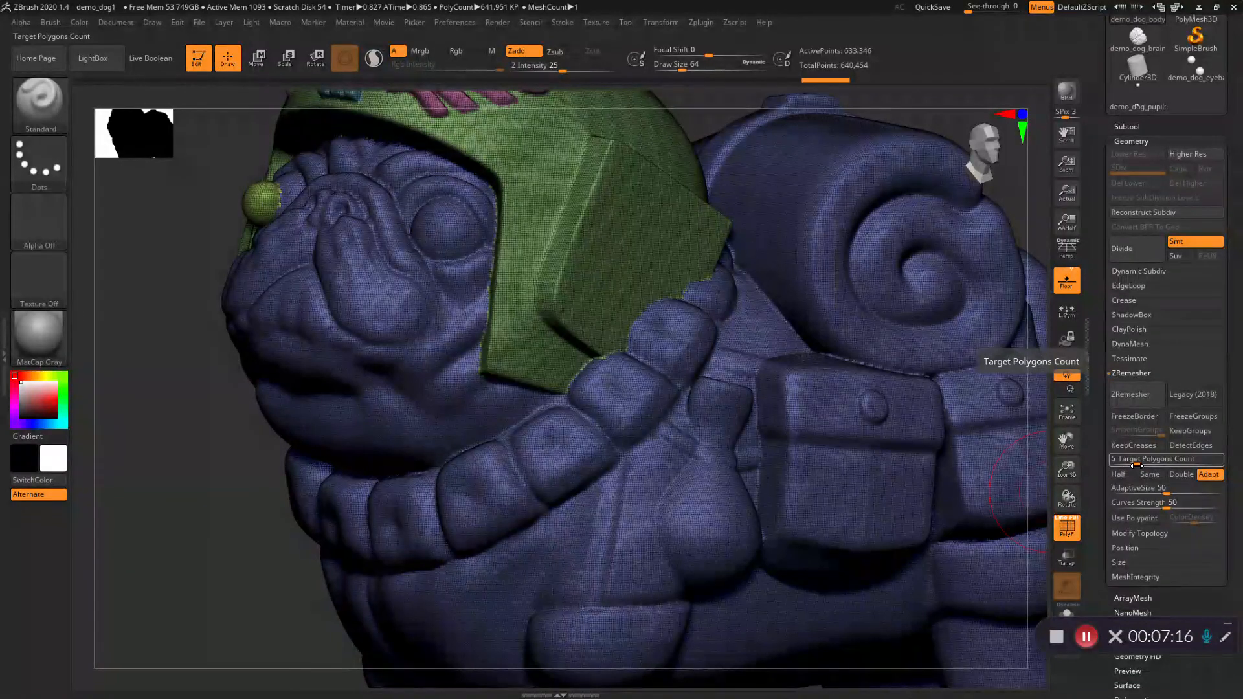
{"action": "left_click_drag", "start_coordinate": [1138, 465], "coordinate": [1229, 443]}
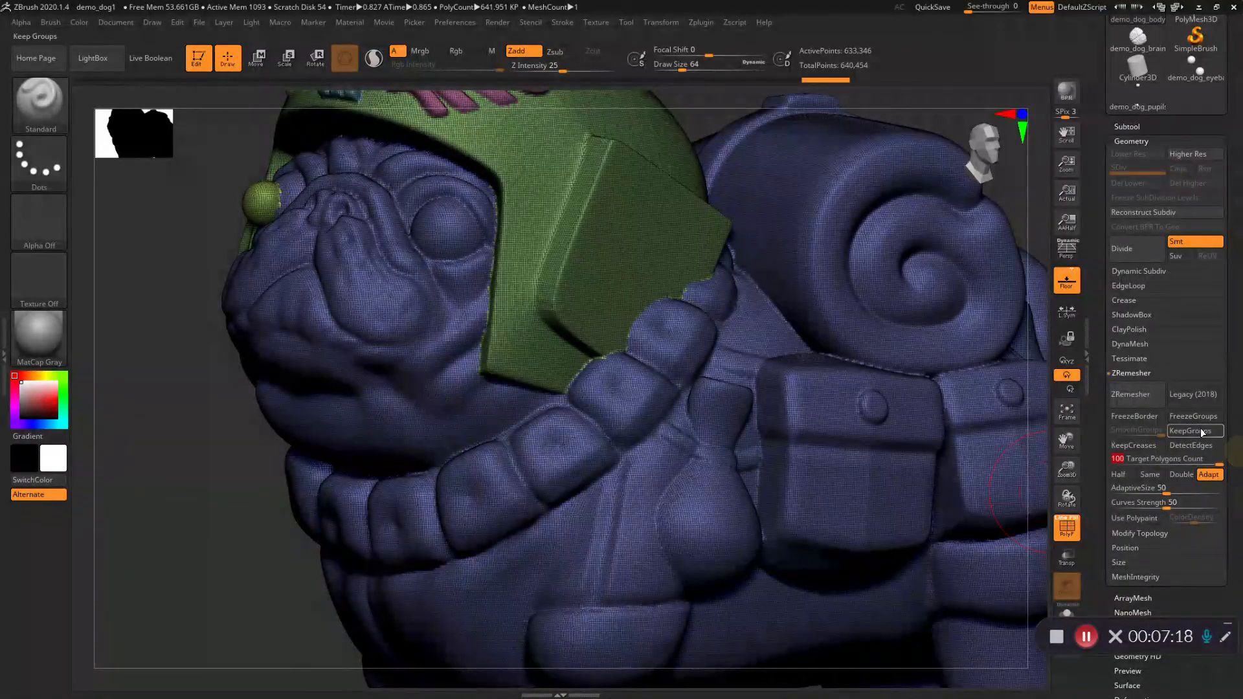
{"action": "left_click", "coordinate": [1140, 395]}
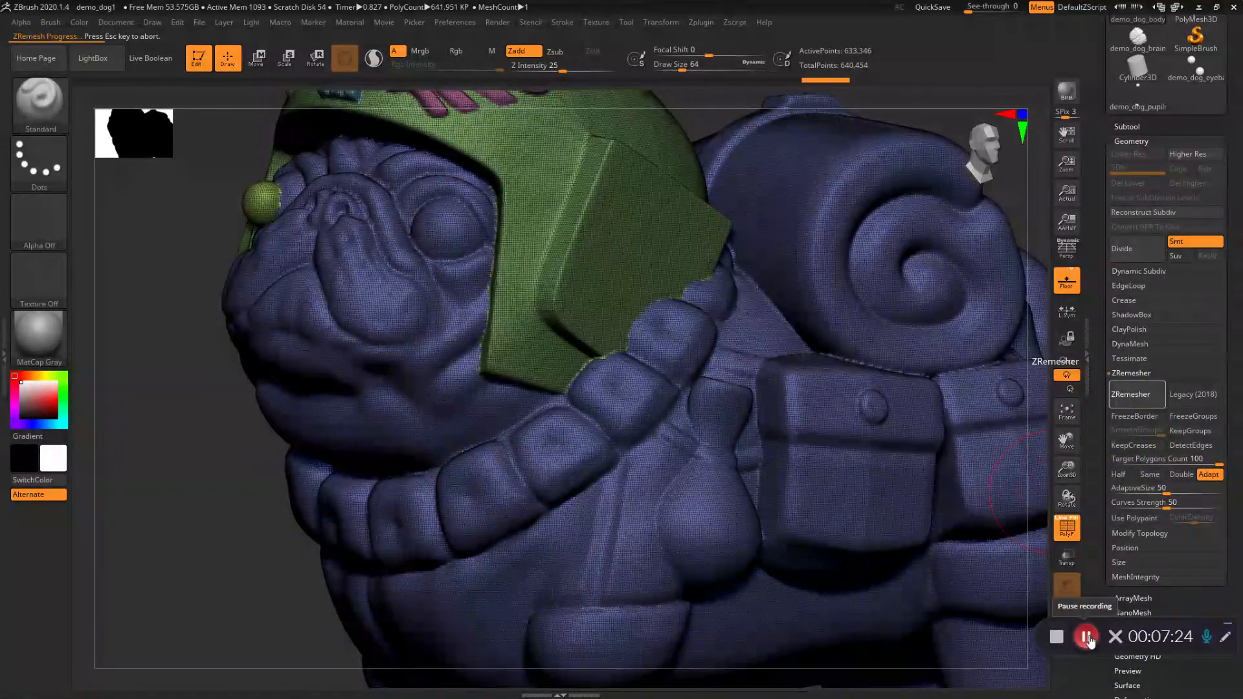
{"action": "left_click", "coordinate": [1087, 637]}
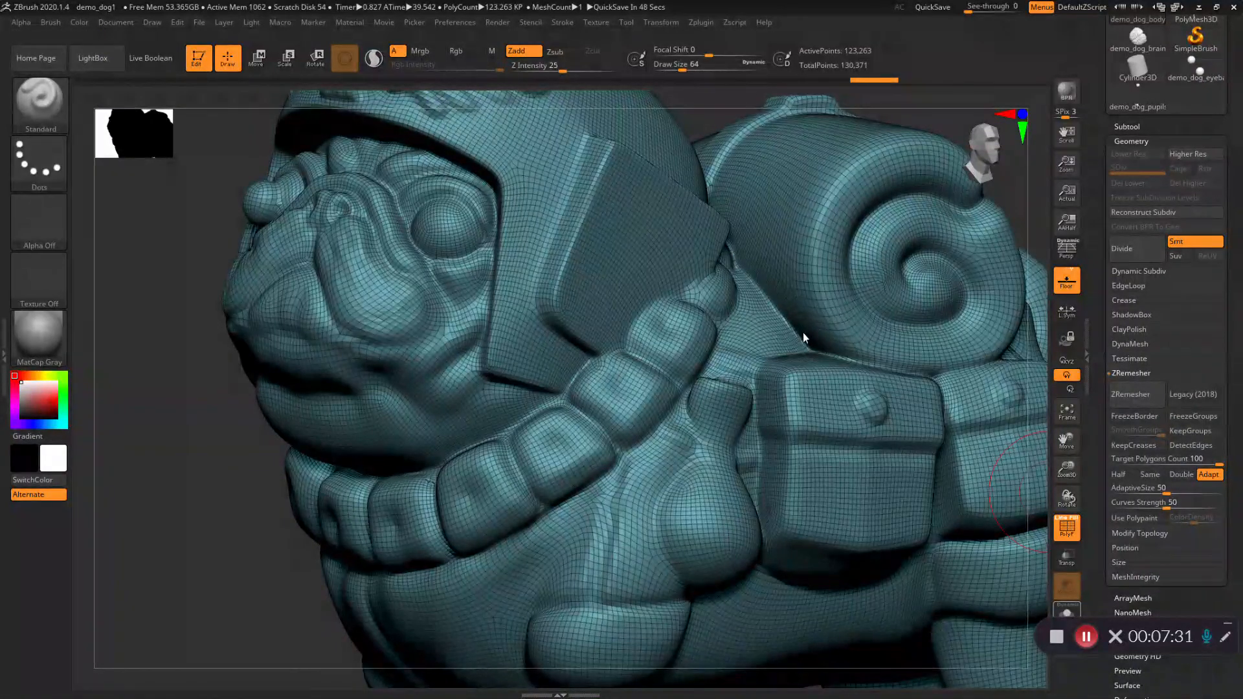
Step: Run ZRemesher on the body twice more with the Half option to reduce its polygon count
{"action": "right_click_drag", "start_coordinate": [754, 351], "coordinate": [770, 317]}
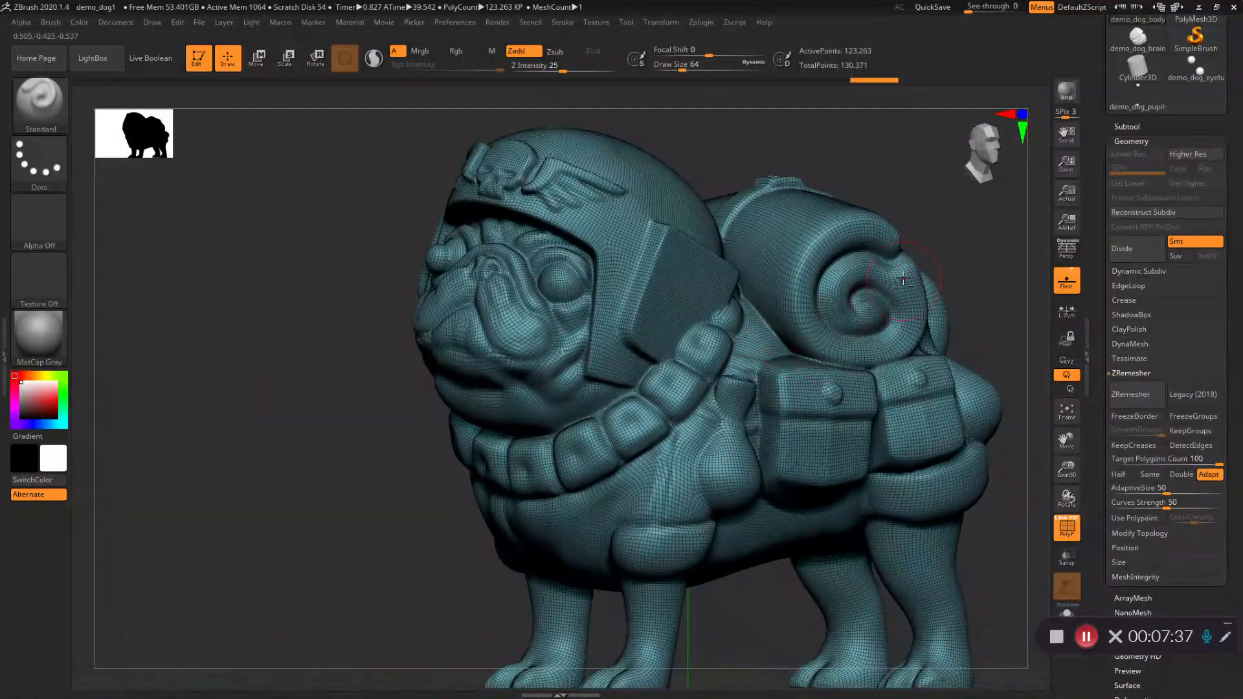
{"action": "right_click_drag", "start_coordinate": [932, 244], "coordinate": [905, 352]}
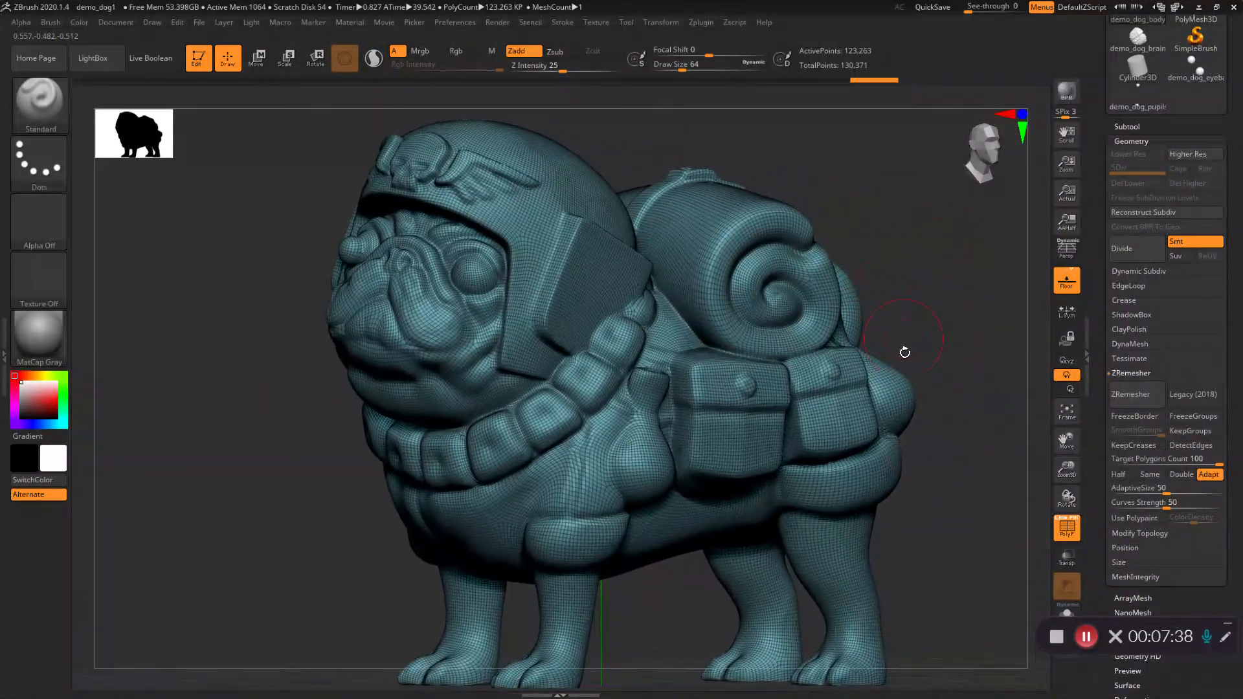
{"action": "left_click", "coordinate": [1121, 474]}
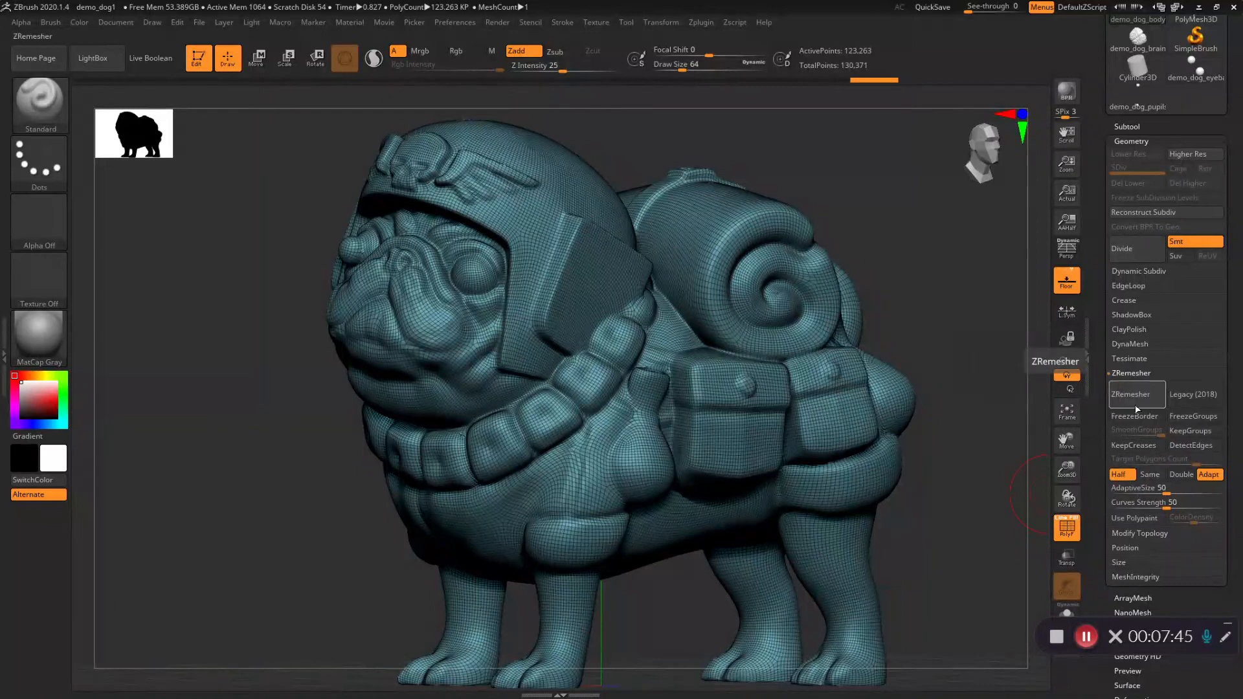
{"action": "left_click", "coordinate": [1133, 391]}
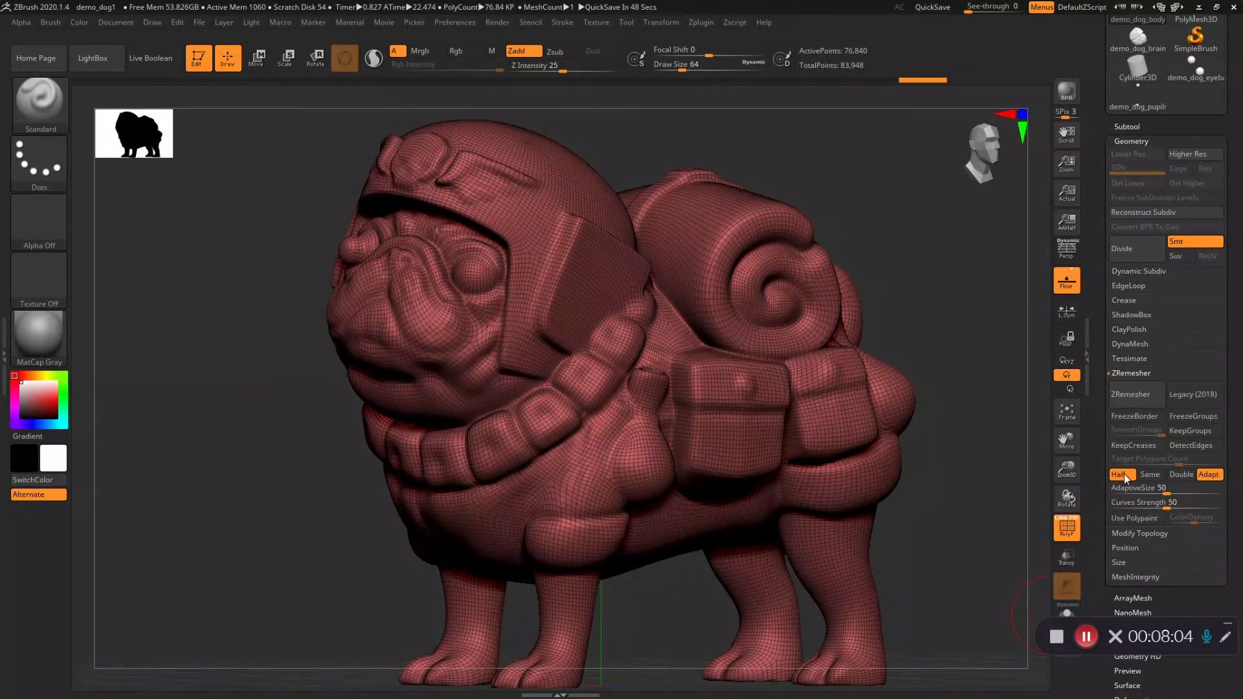
{"action": "left_click", "coordinate": [1132, 394]}
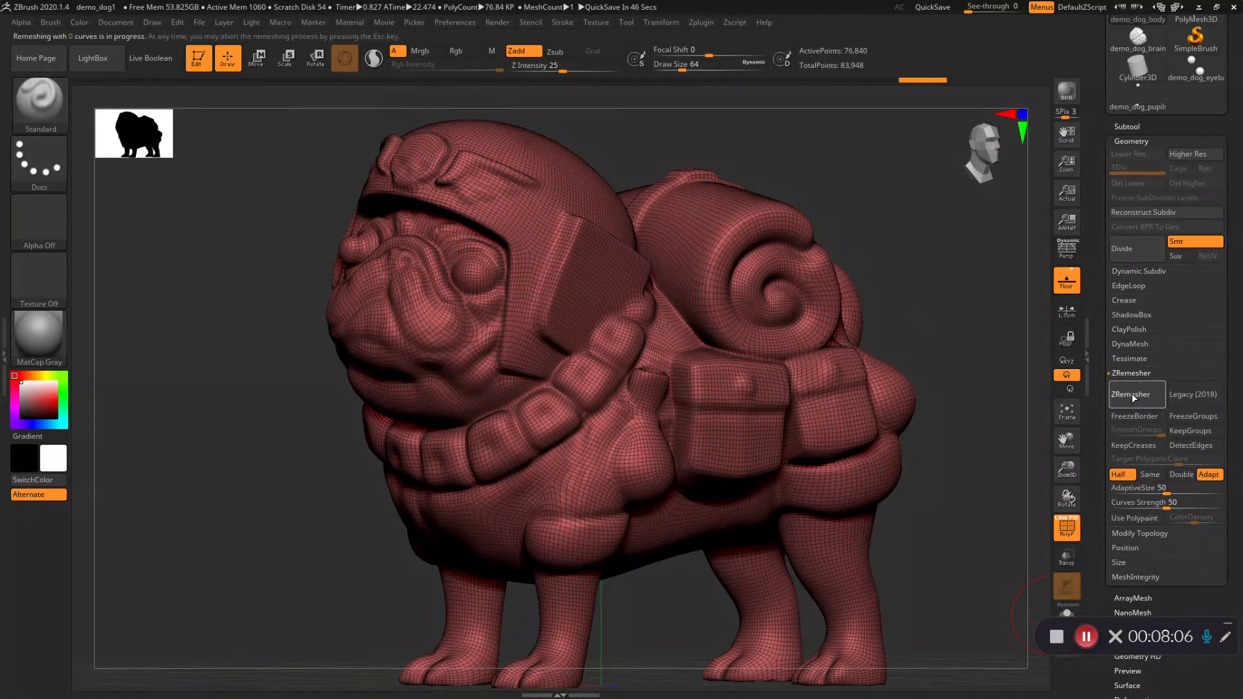